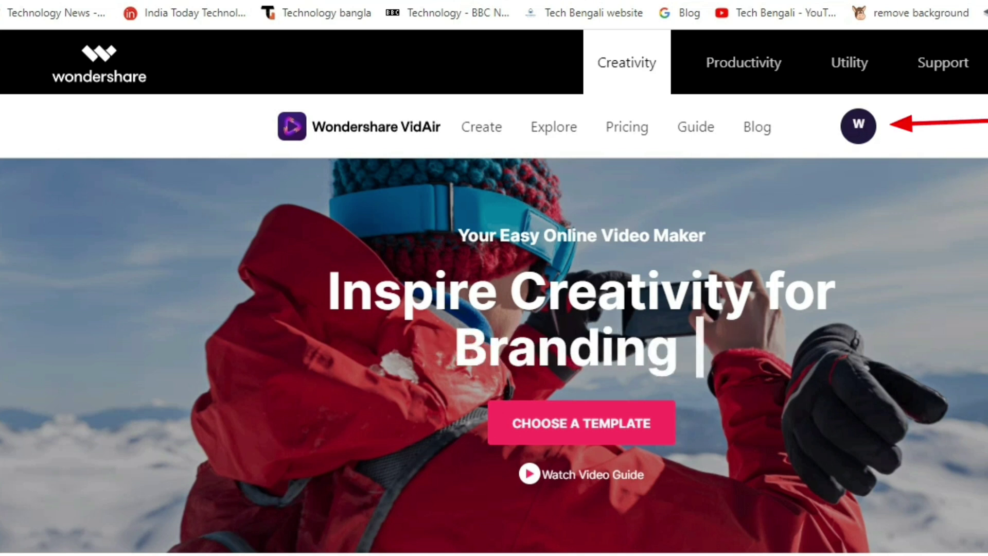
# Step: Look through the home page's sample templates, video editing section and rich elements section
pyautogui.scroll(-5, 494, 309)
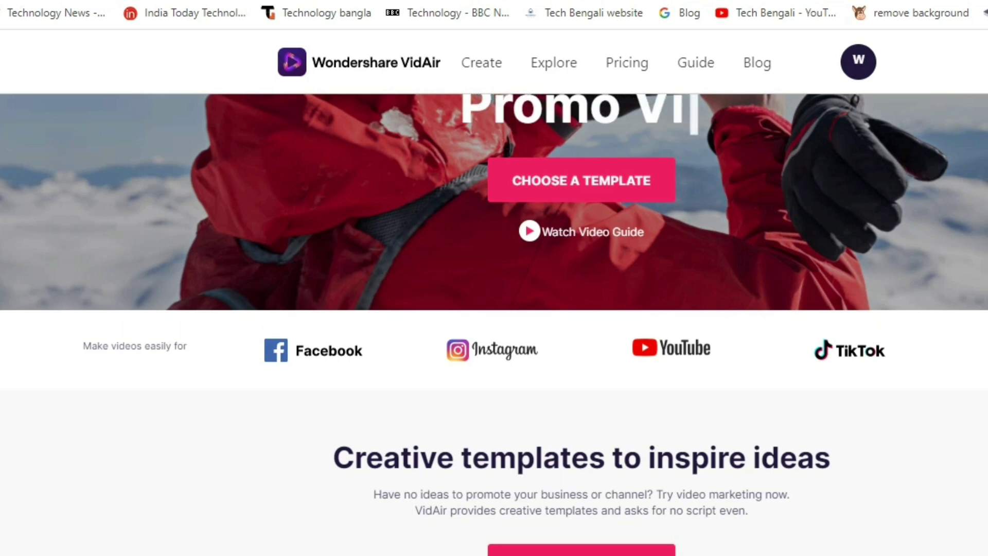
pyautogui.scroll(-3, 494, 309)
pyautogui.scroll(-2, 494, 309)
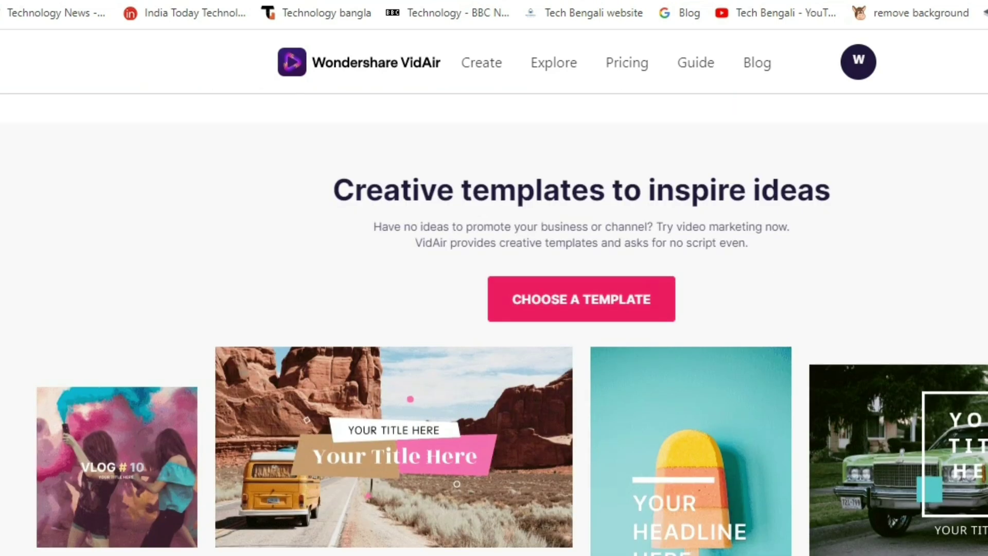
pyautogui.scroll(-5, 494, 309)
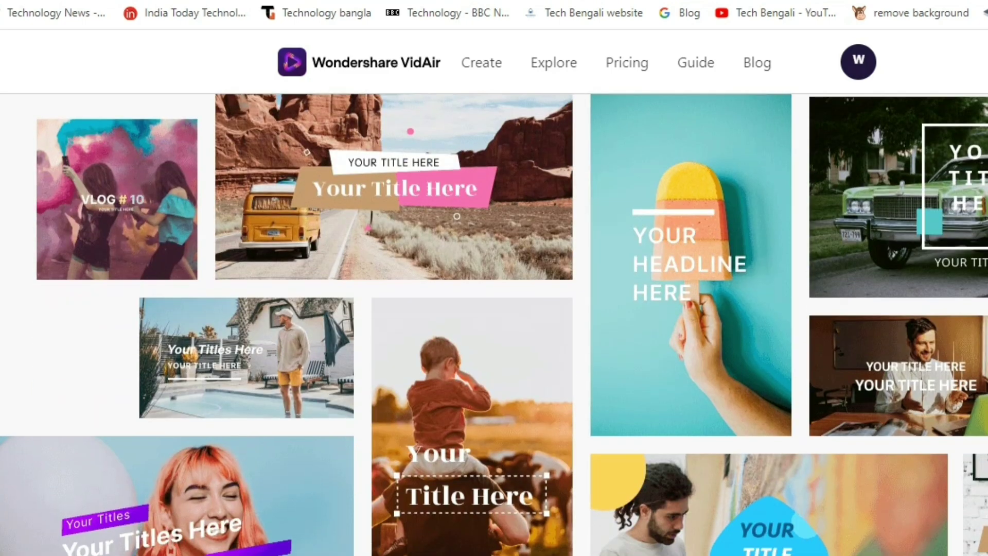
pyautogui.scroll(-10, 494, 324)
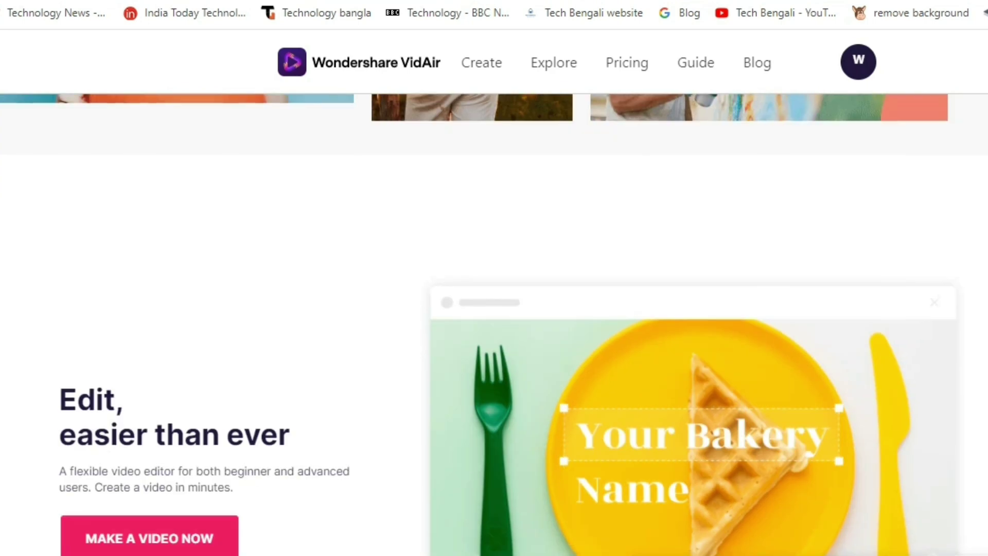
pyautogui.scroll(7, 494, 324)
pyautogui.scroll(-8, 445, 279)
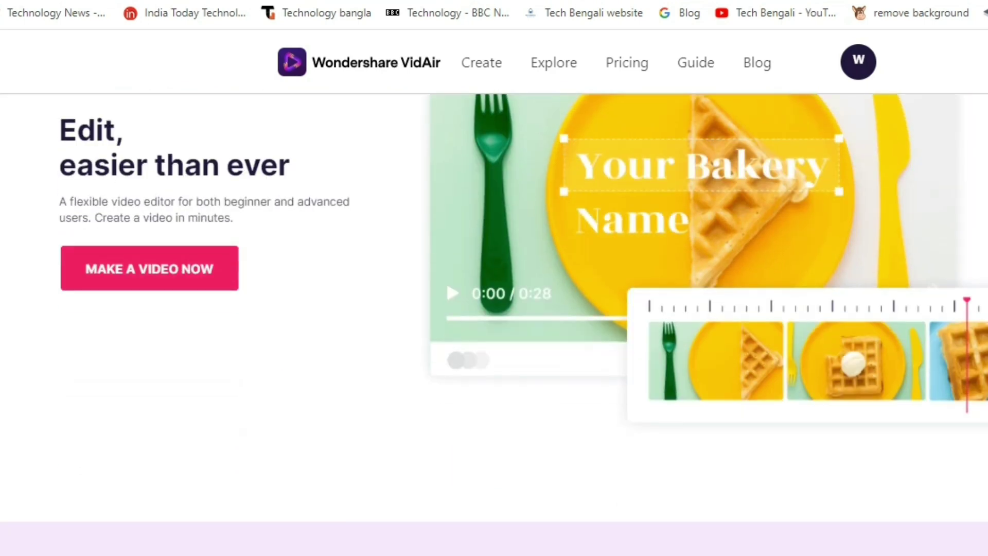
pyautogui.scroll(-4, 445, 278)
pyautogui.scroll(-3, 445, 278)
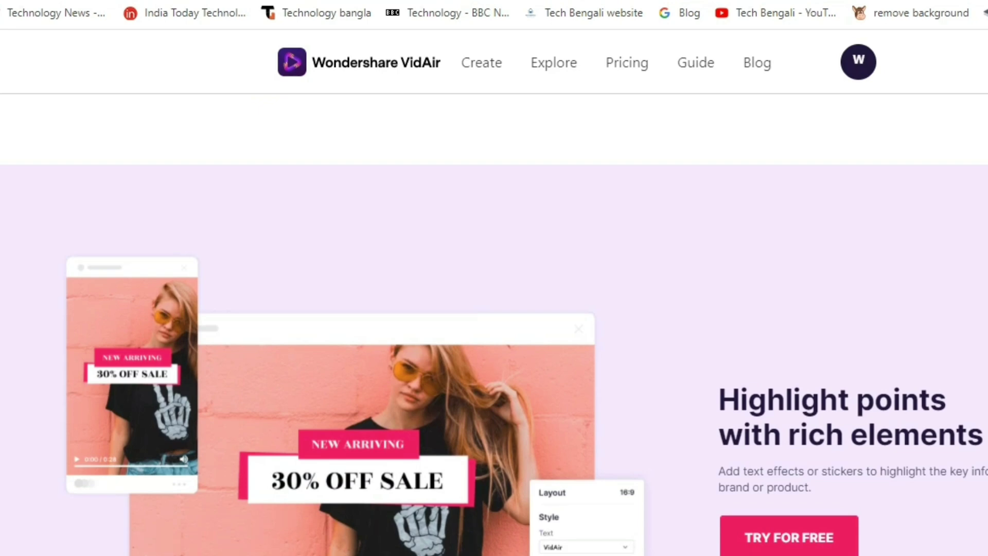
pyautogui.scroll(-12, 494, 324)
pyautogui.scroll(9, 494, 324)
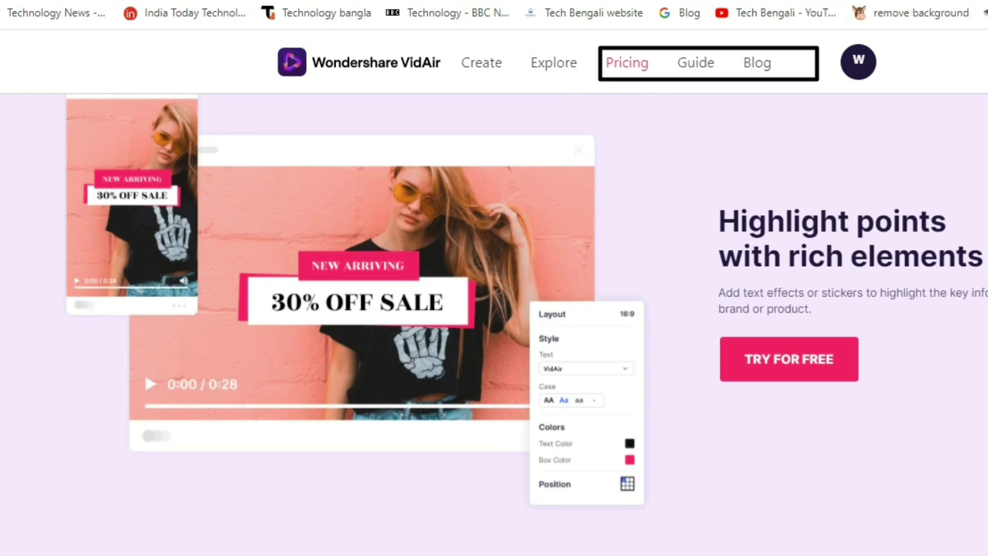
# Step: Look at the pricing page and return to the home page's opening section
pyautogui.click(627, 62)
pyautogui.scroll(-1, 494, 309)
pyautogui.scroll(-4, 494, 309)
pyautogui.scroll(2, 494, 309)
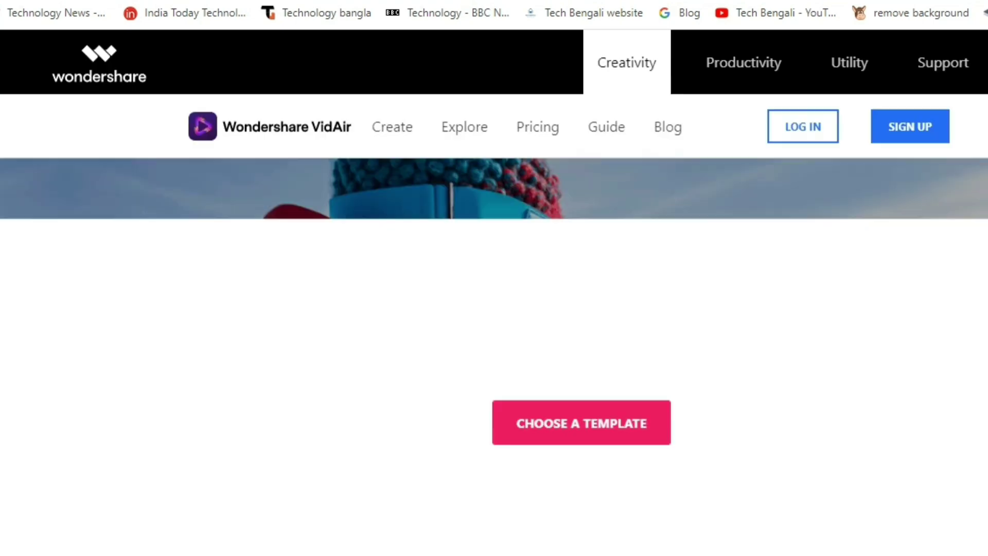
pyautogui.scroll(-5, 494, 309)
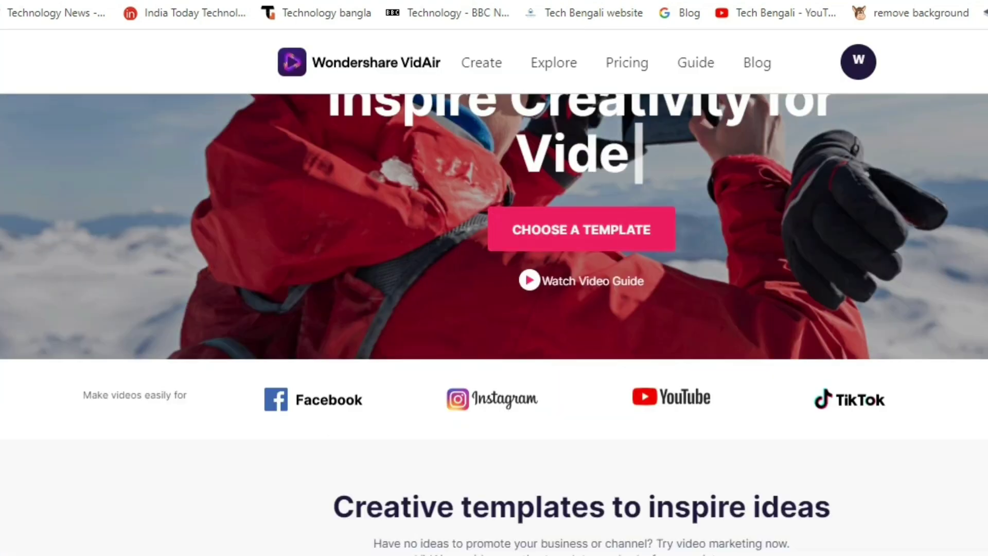
pyautogui.scroll(5, 494, 308)
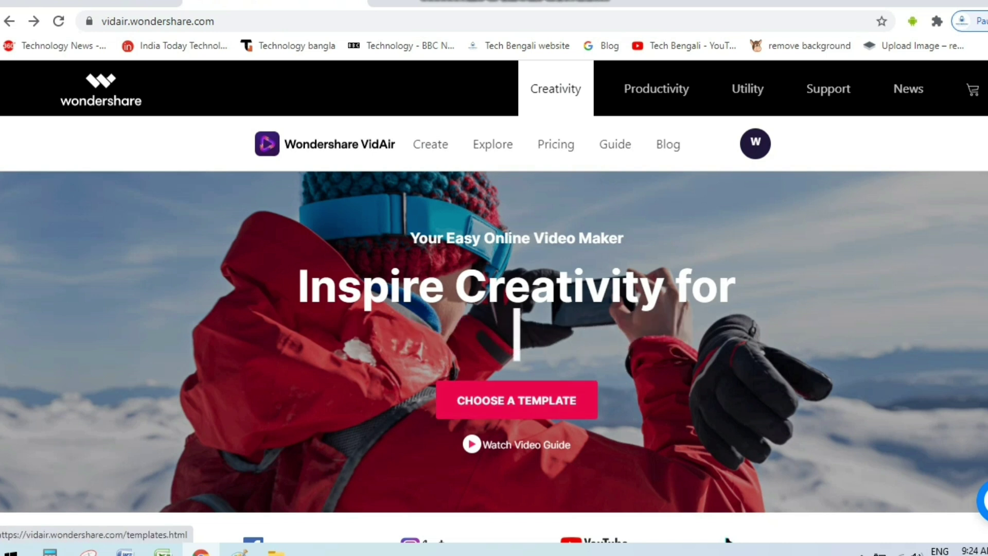
# Step: Browse all video templates and open the details of the Birthday Invitation template
pyautogui.click(517, 400)
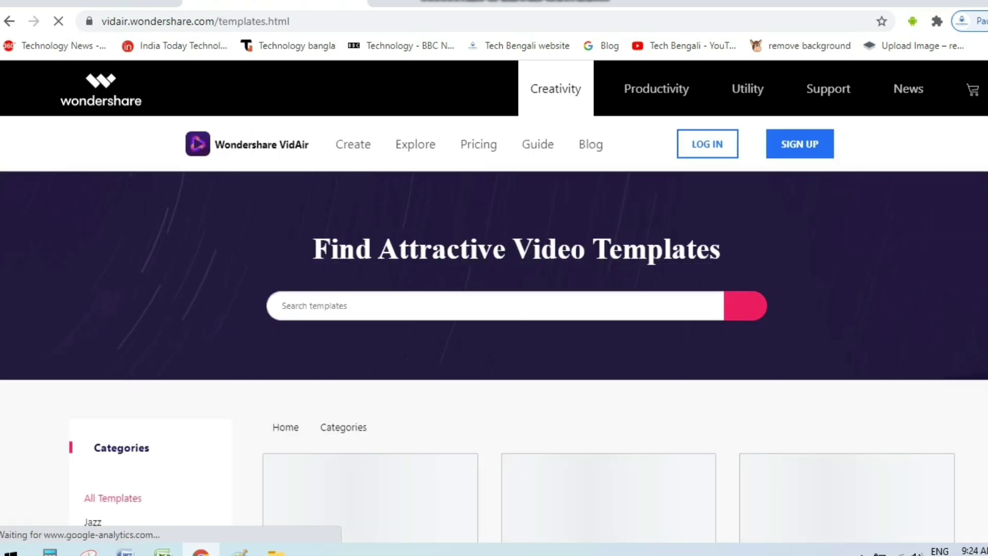
pyautogui.scroll(-5, 493, 309)
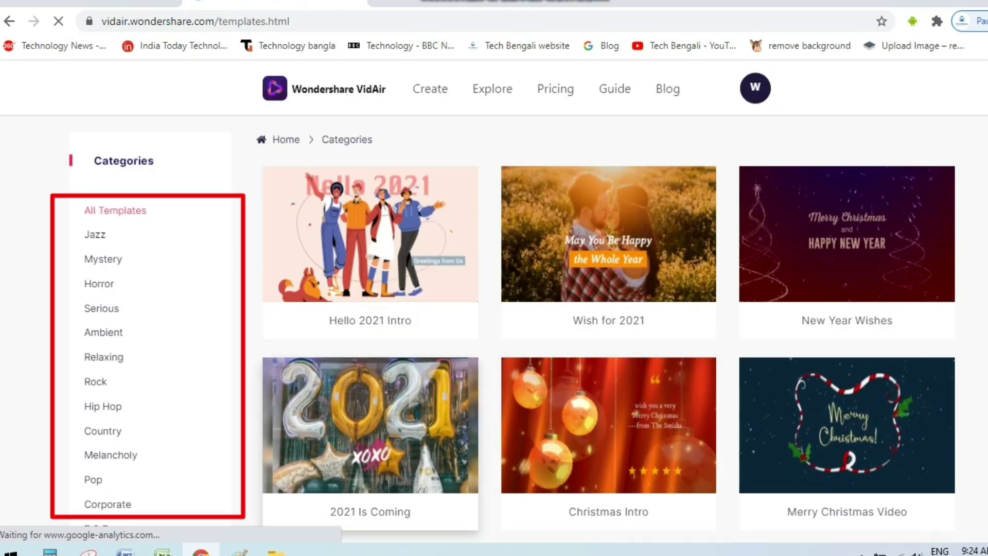
pyautogui.scroll(-1, 103, 254)
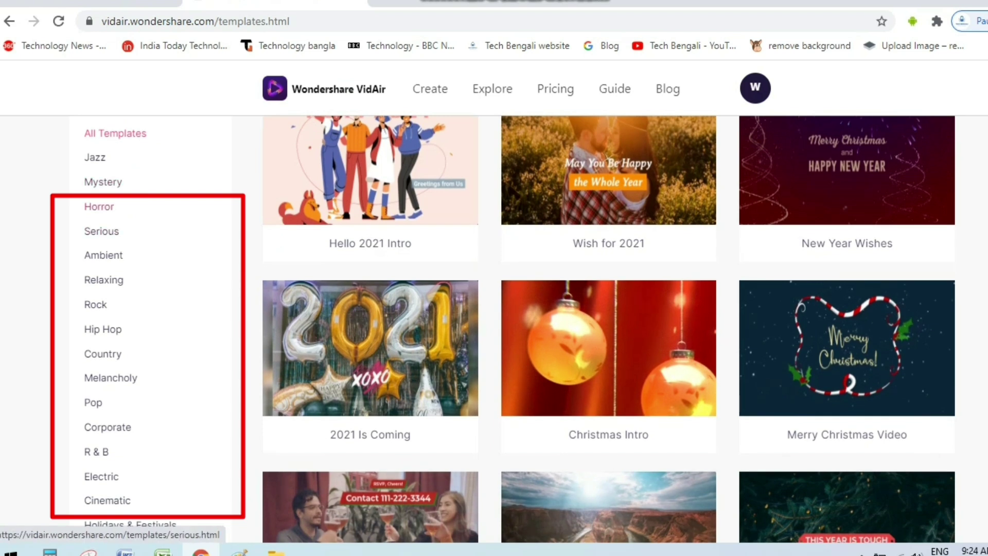
pyautogui.scroll(1, 102, 232)
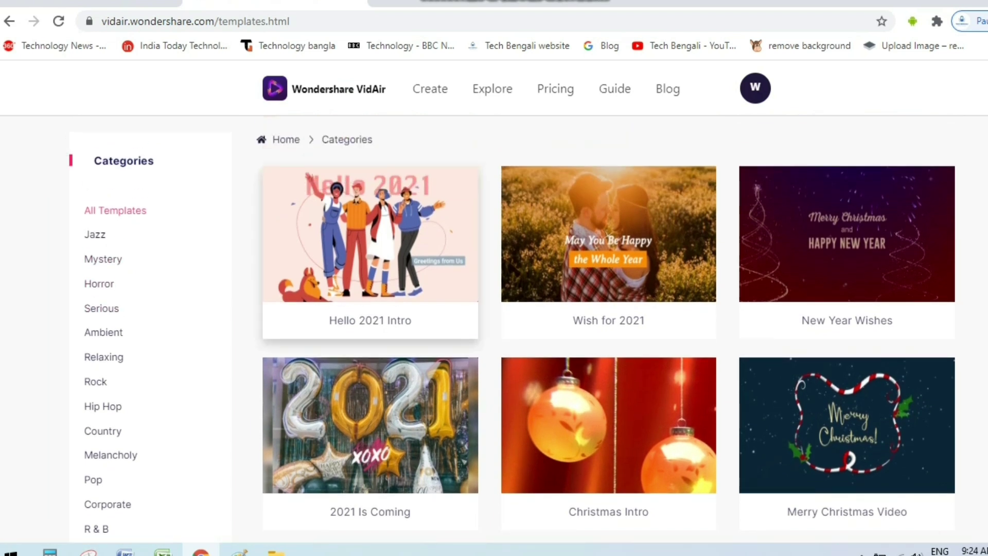
pyautogui.scroll(-6, 511, 330)
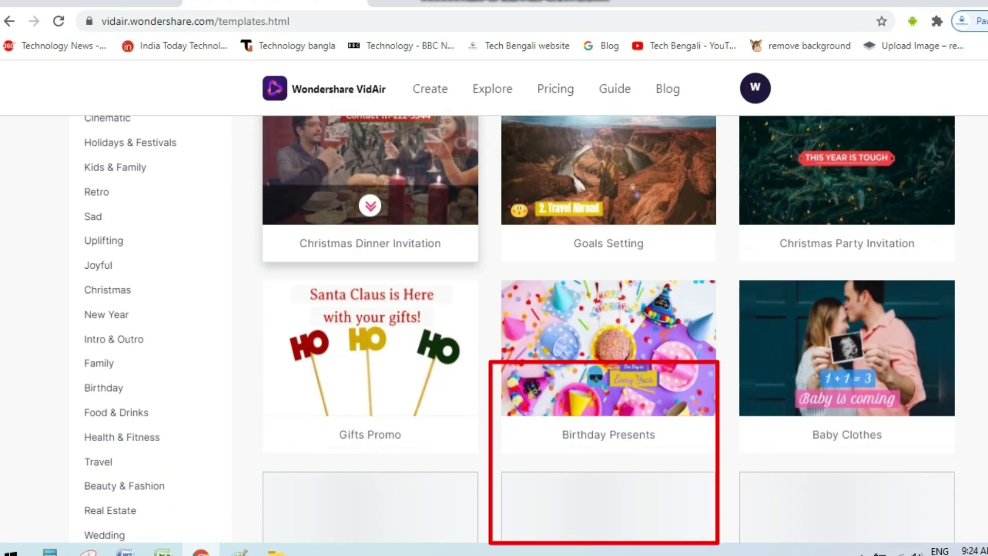
pyautogui.scroll(-3, 607, 329)
pyautogui.click(605, 462)
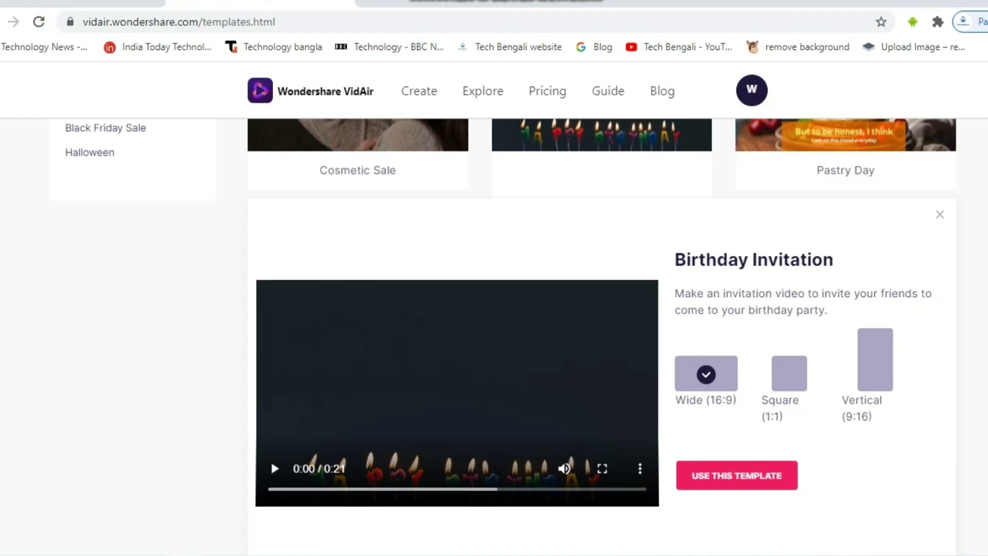
# Step: Play part of the Birthday Invitation preview, pause it and review the available aspect ratios
pyautogui.scroll(3, 602, 335)
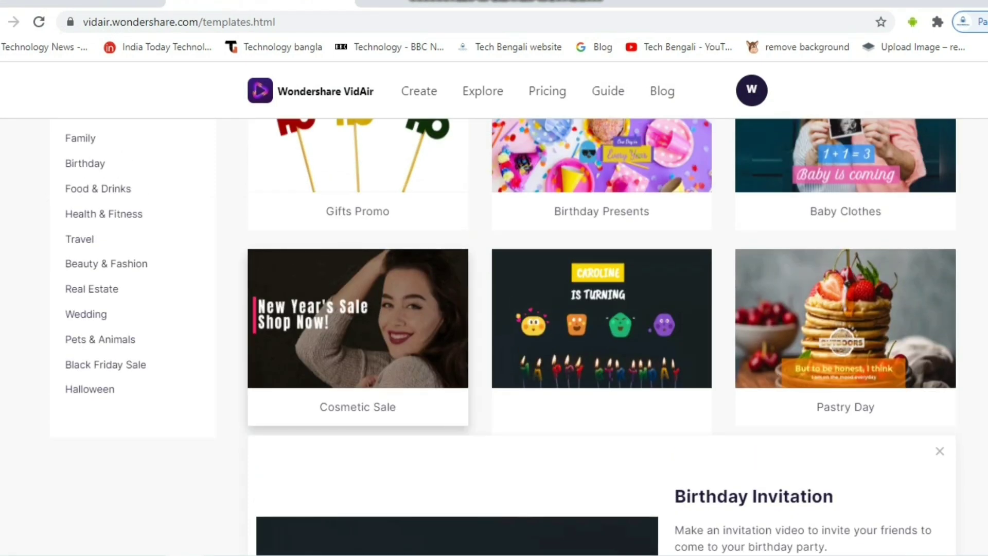
pyautogui.scroll(-4, 602, 335)
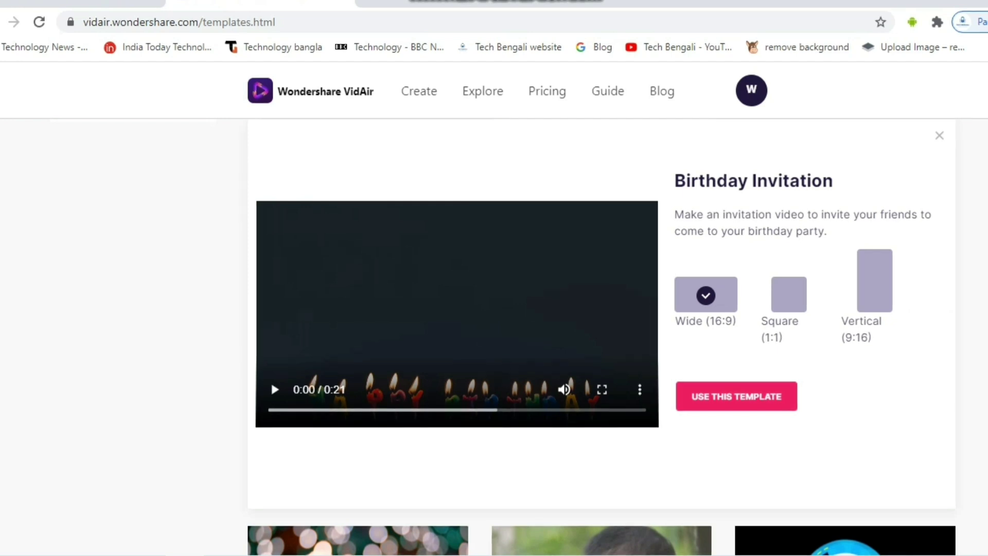
pyautogui.click(275, 390)
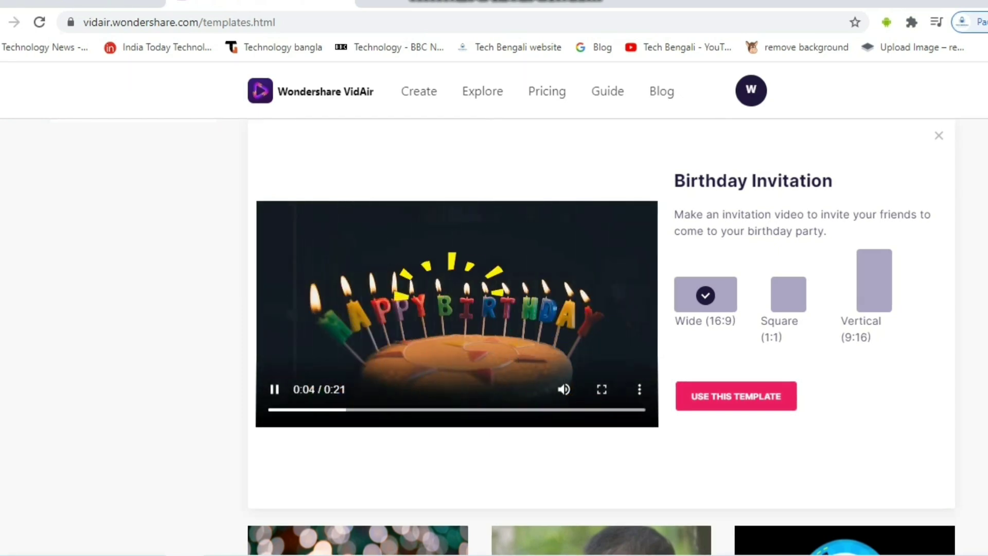
pyautogui.click(274, 387)
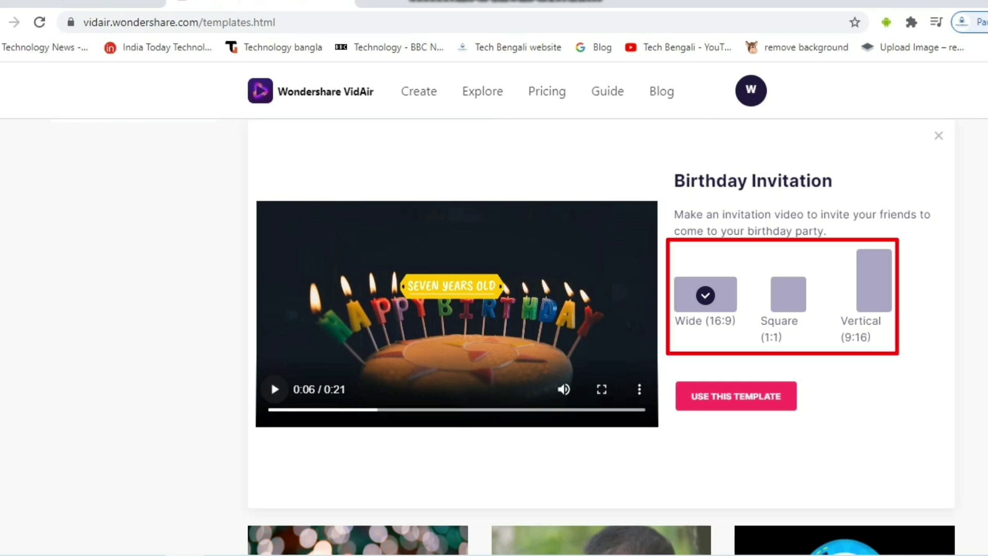
pyautogui.scroll(3, 463, 335)
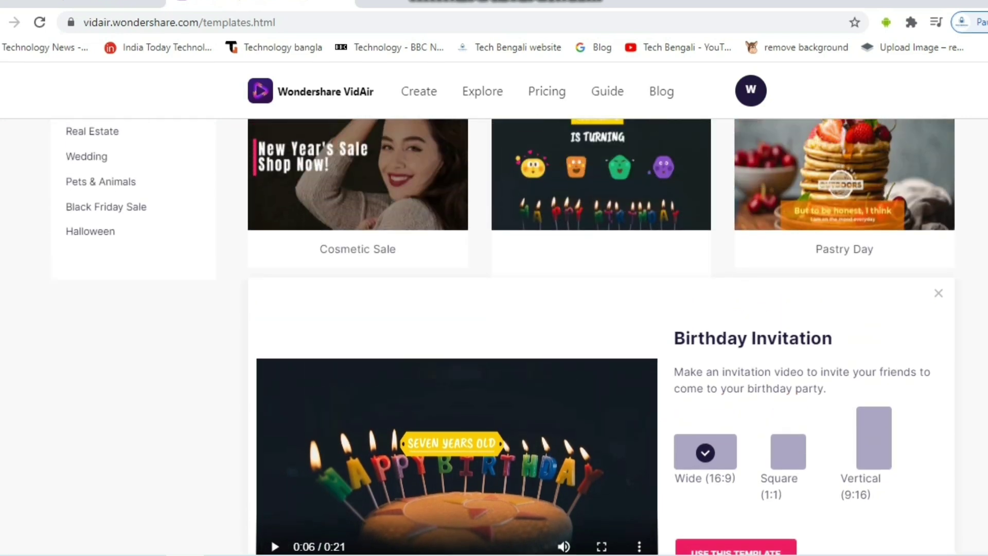
pyautogui.scroll(-3, 601, 335)
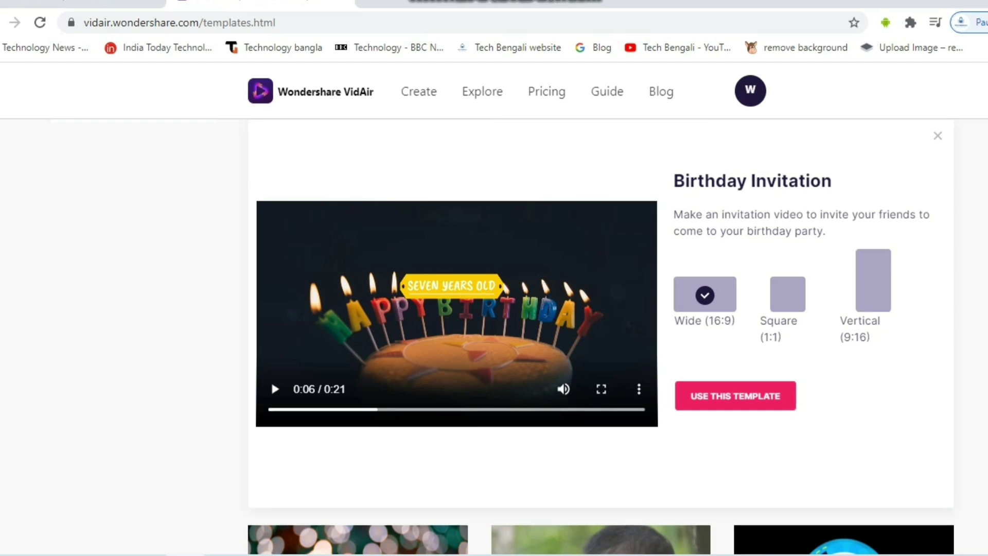
# Step: Start a new project from the Birthday Invitation template in Wide (16:9) format
pyautogui.scroll(5, 601, 334)
pyautogui.scroll(-10, 601, 335)
pyautogui.scroll(5, 600, 334)
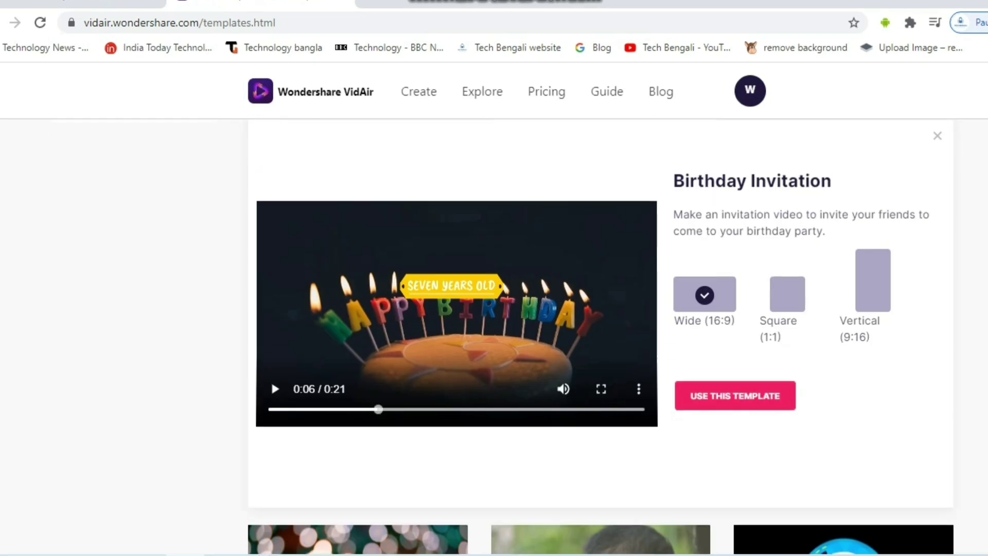
pyautogui.click(735, 395)
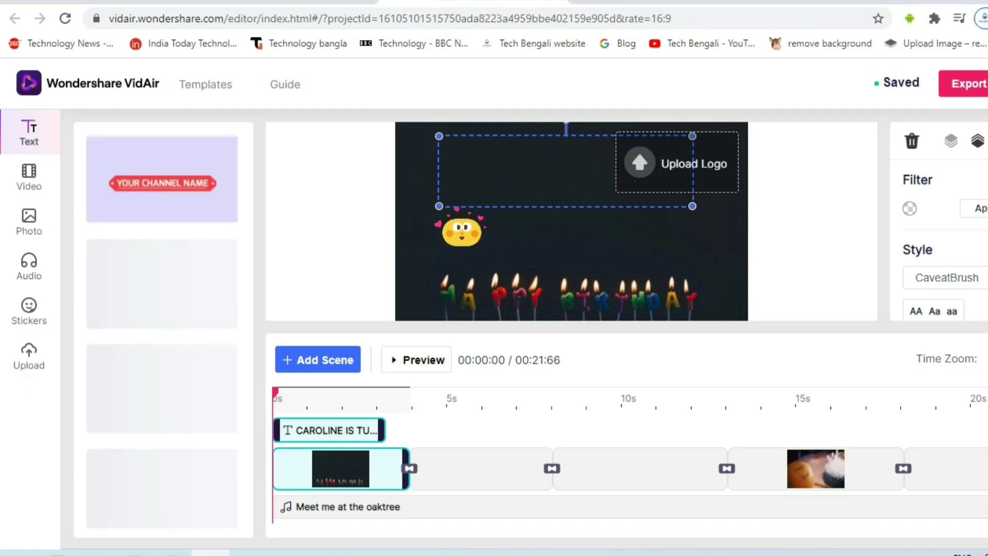
# Step: Replace the opening scene's title with the slanted red-and-cyan banner style reading "Happy Birthday", and upload a logo image
pyautogui.moveTo(162, 284)
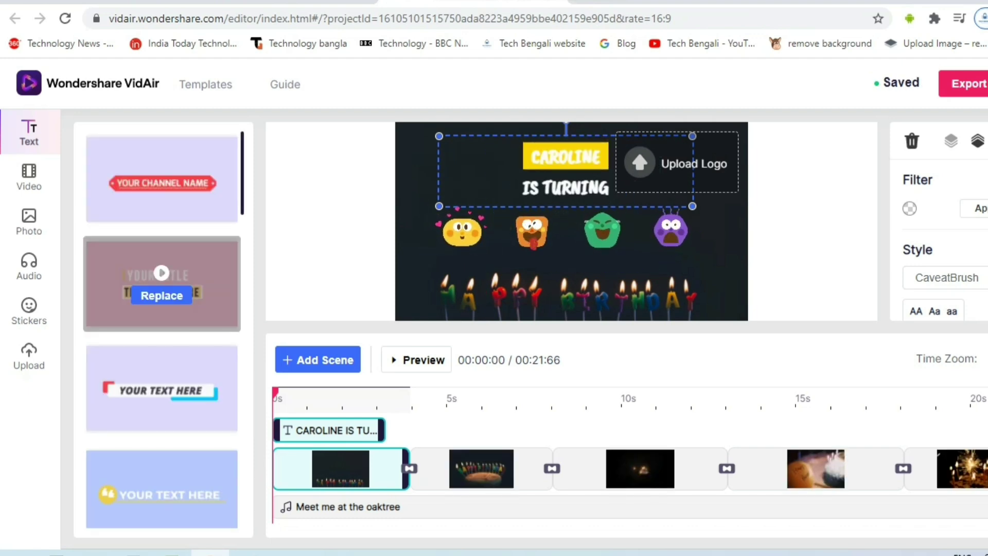
pyautogui.scroll(-3, 161, 406)
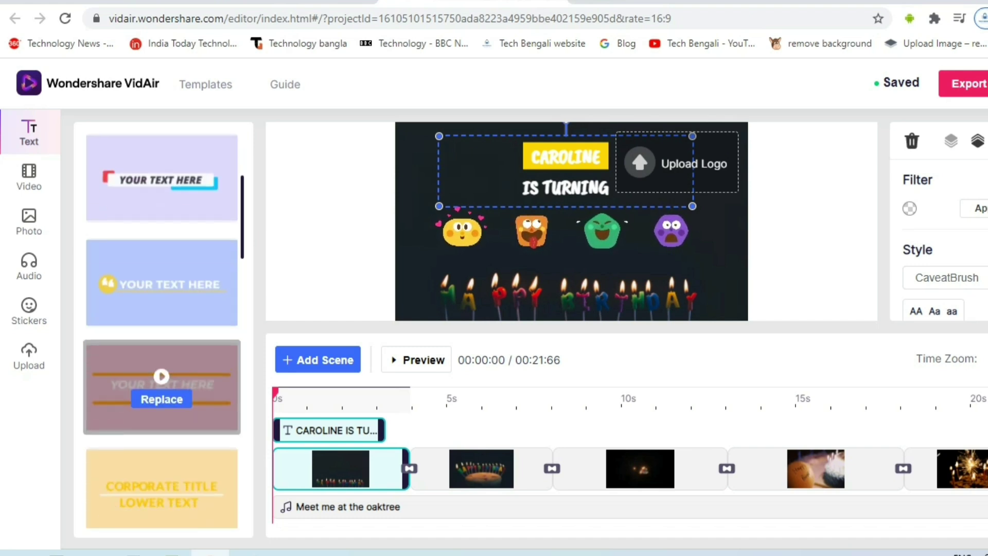
pyautogui.scroll(3, 162, 309)
pyautogui.click(162, 321)
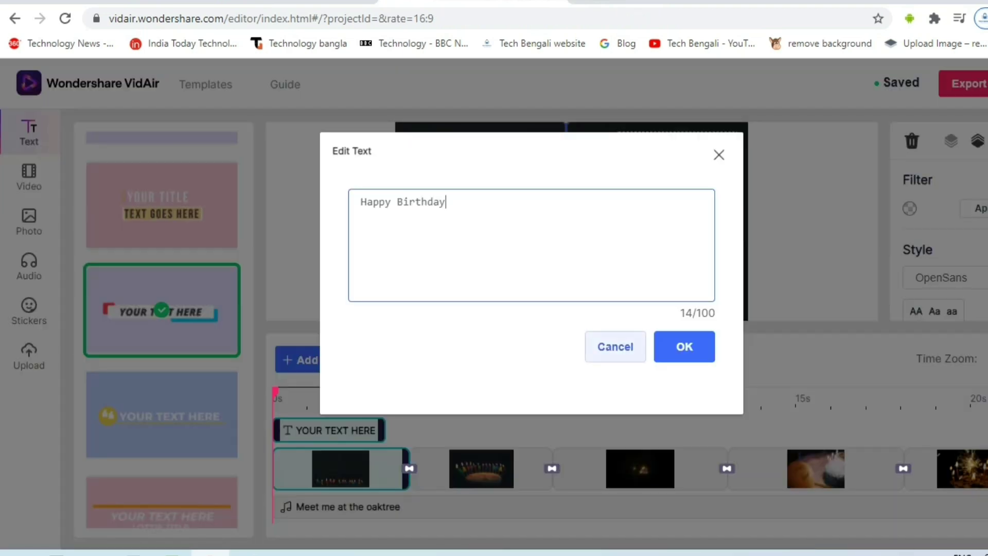
pyautogui.click(684, 347)
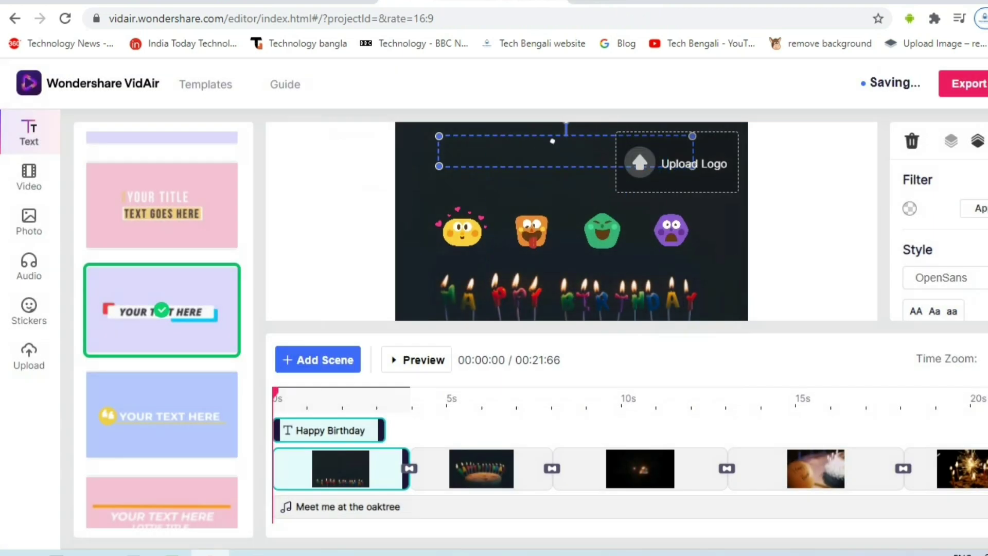
pyautogui.click(640, 162)
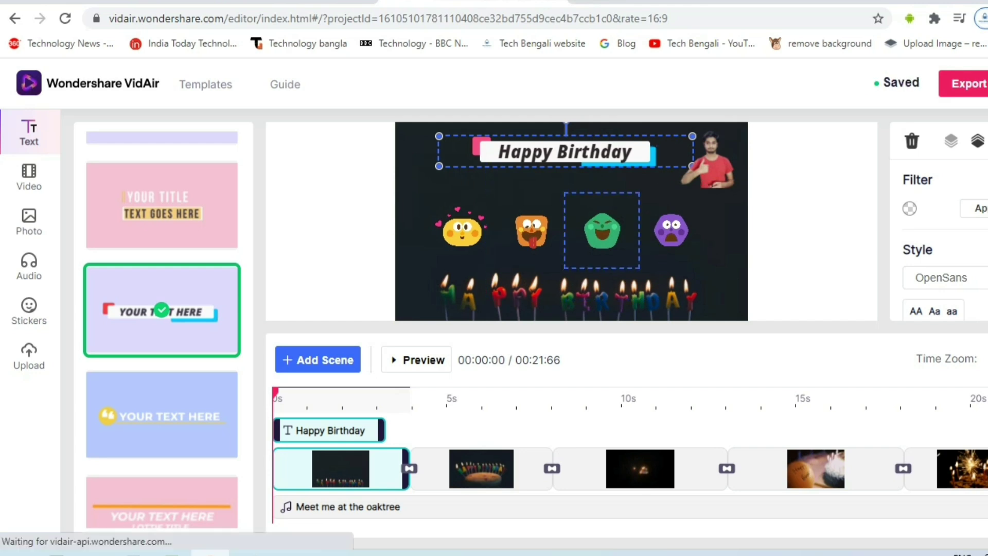
# Step: Rearrange the opening scene's emoji stickers into an evenly spaced row ordered yellow, green, purple, orange
pyautogui.click(602, 230)
pyautogui.moveTo(602, 231)
pyautogui.mouseDown()
pyautogui.moveTo(542, 244)
pyautogui.moveTo(606, 226)
pyautogui.mouseUp()
pyautogui.click(530, 232)
pyautogui.moveTo(531, 232); pyautogui.dragTo(663, 193)
pyautogui.moveTo(606, 227); pyautogui.dragTo(518, 226)
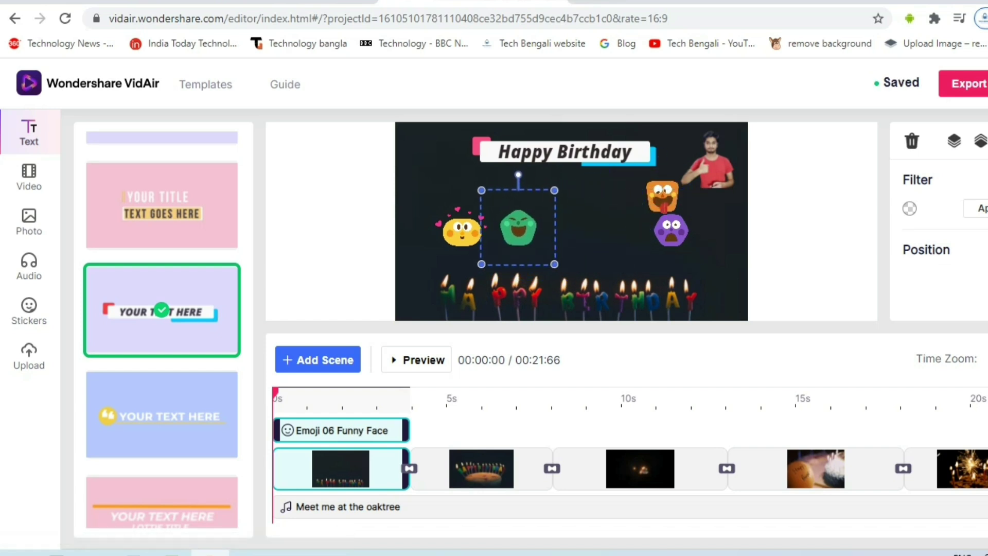
pyautogui.moveTo(709, 164); pyautogui.dragTo(578, 228)
pyautogui.moveTo(663, 198); pyautogui.dragTo(664, 228)
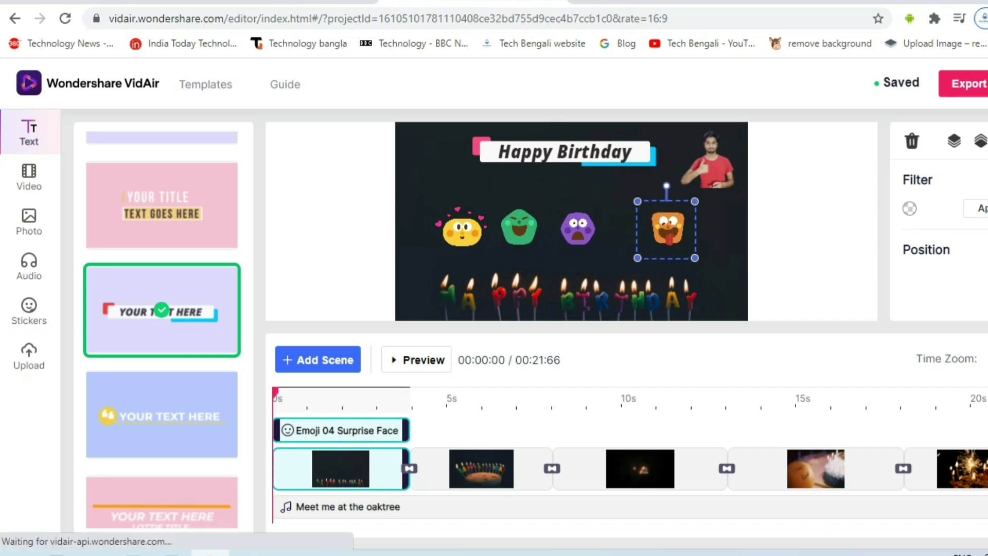
pyautogui.moveTo(578, 228); pyautogui.dragTo(604, 226)
pyautogui.moveTo(519, 227); pyautogui.dragTo(532, 227)
pyautogui.click(540, 270)
# Step: Change the title text of the third scene to "BIRTHDAY FUN!"
pyautogui.click(481, 469)
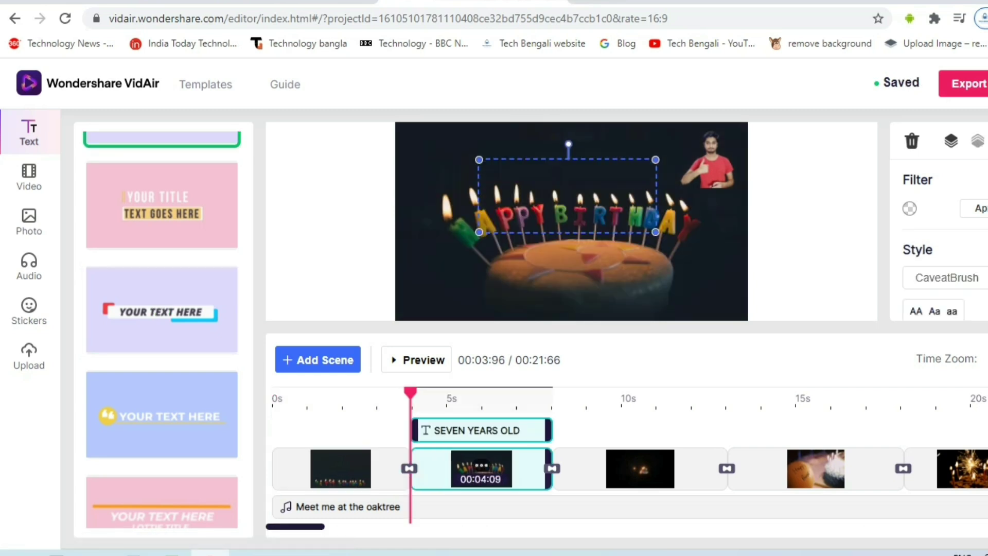
pyautogui.click(639, 468)
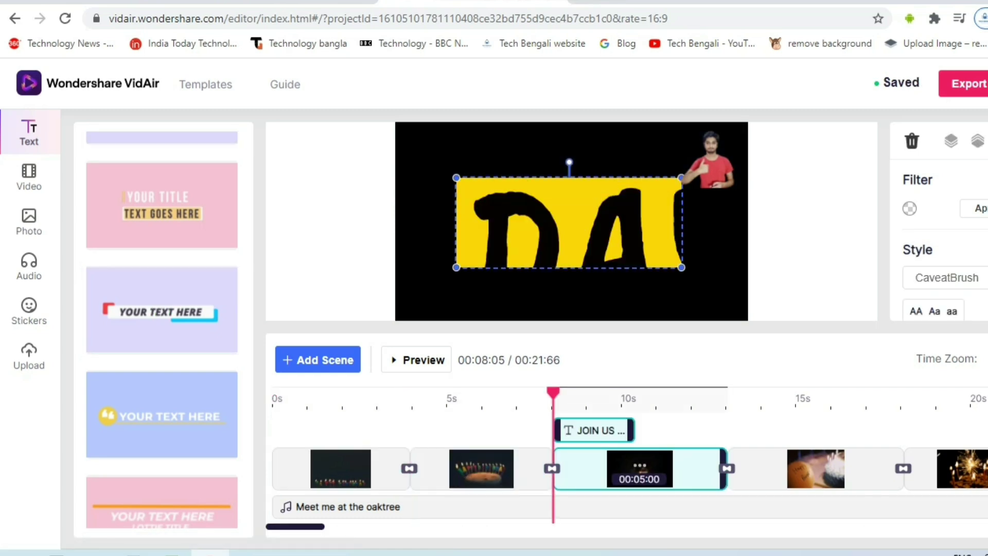
pyautogui.doubleClick(599, 430)
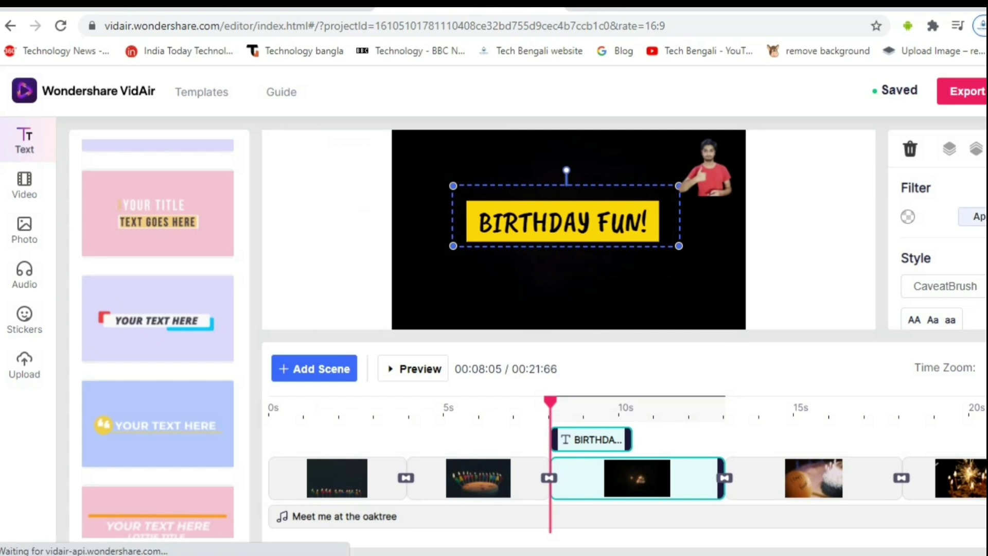
pyautogui.scroll(-2, 936, 237)
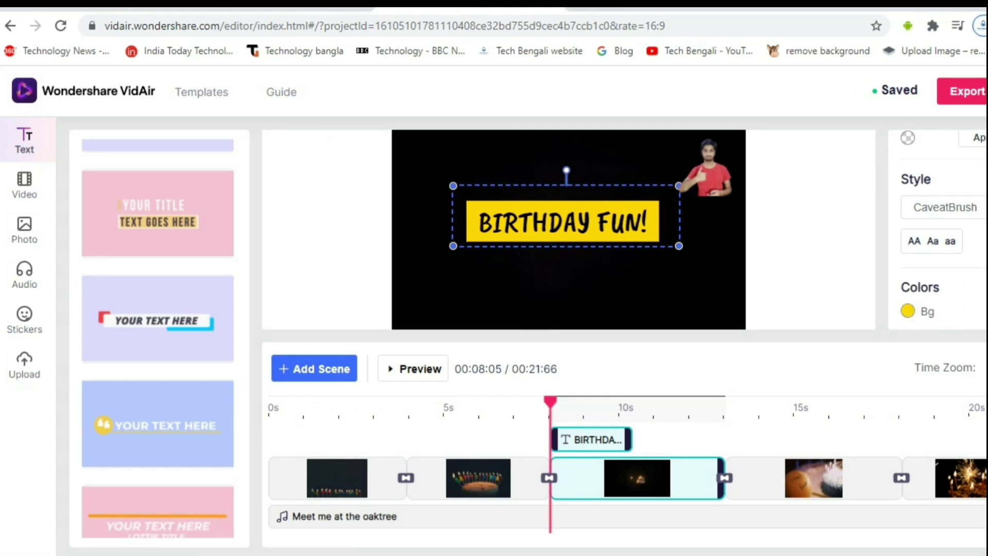
# Step: Change the font of the third scene's "BIRTHDAY FUN!" title to Baloo
pyautogui.click(944, 207)
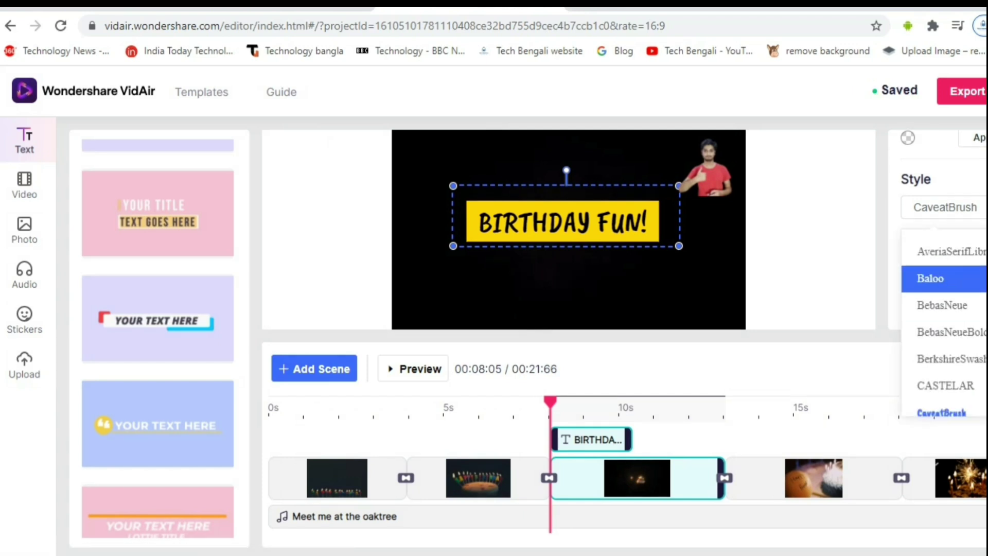
pyautogui.click(926, 278)
pyautogui.scroll(-1, 936, 237)
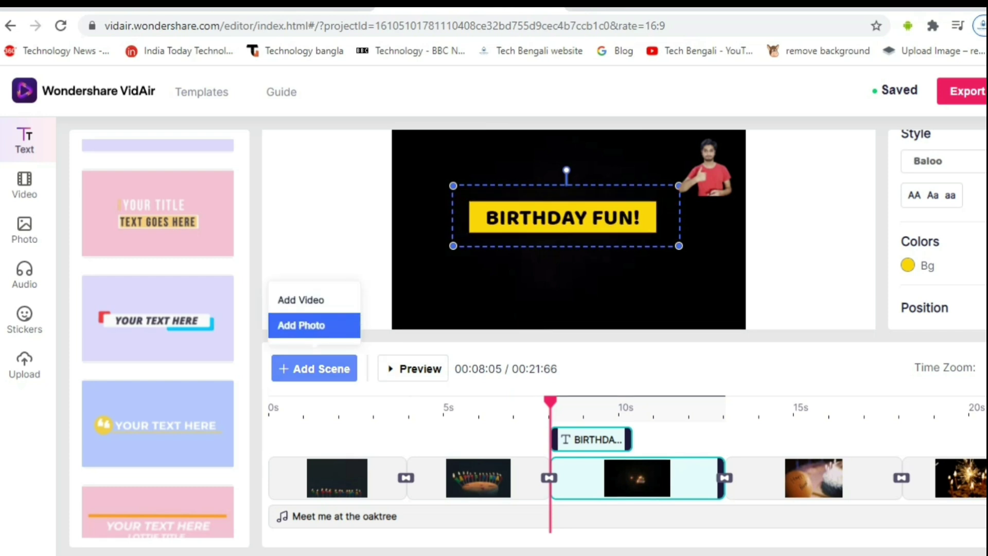
# Step: Add a new photo scene using the stock picture of boats in a harbour and preview the video
pyautogui.click(314, 324)
pyautogui.moveTo(158, 216)
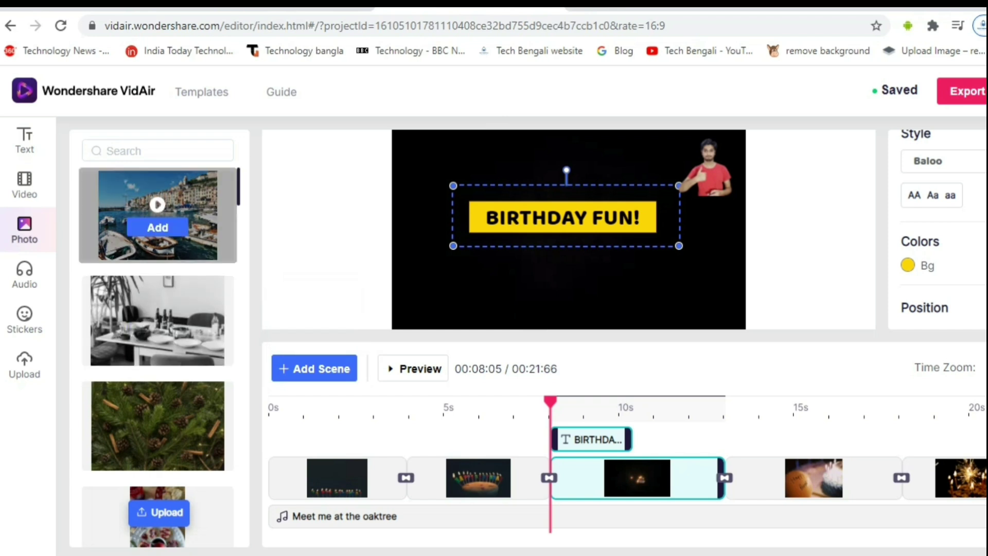
pyautogui.click(157, 227)
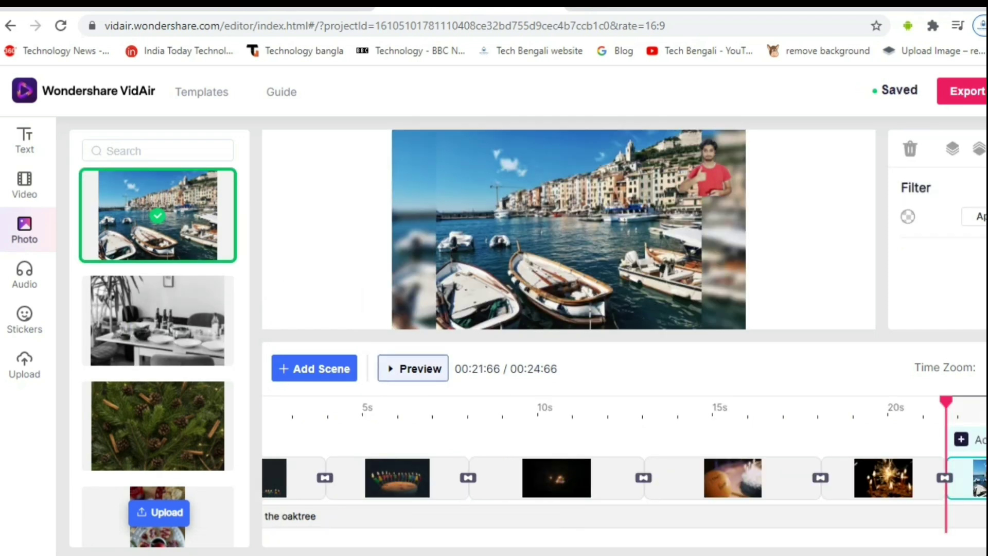
pyautogui.click(413, 368)
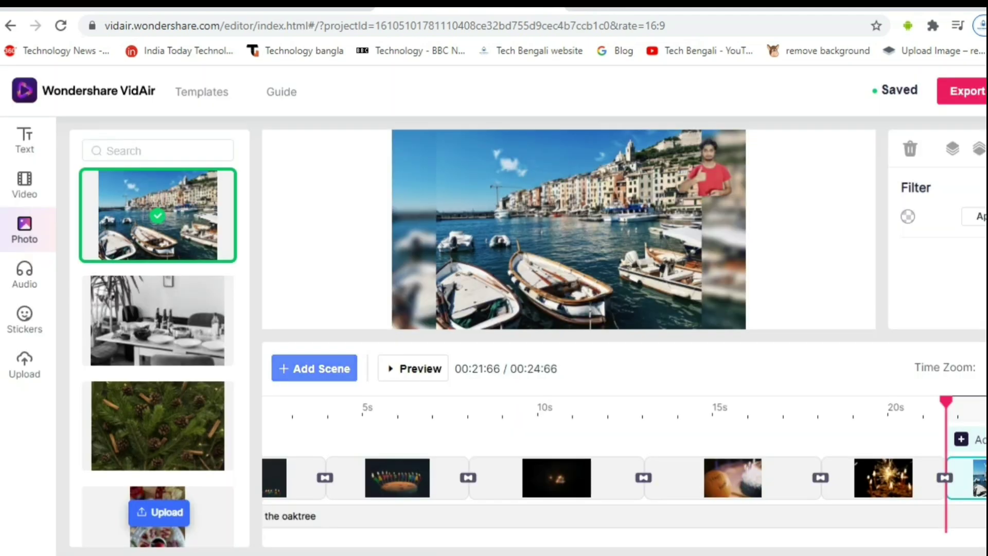
pyautogui.click(25, 185)
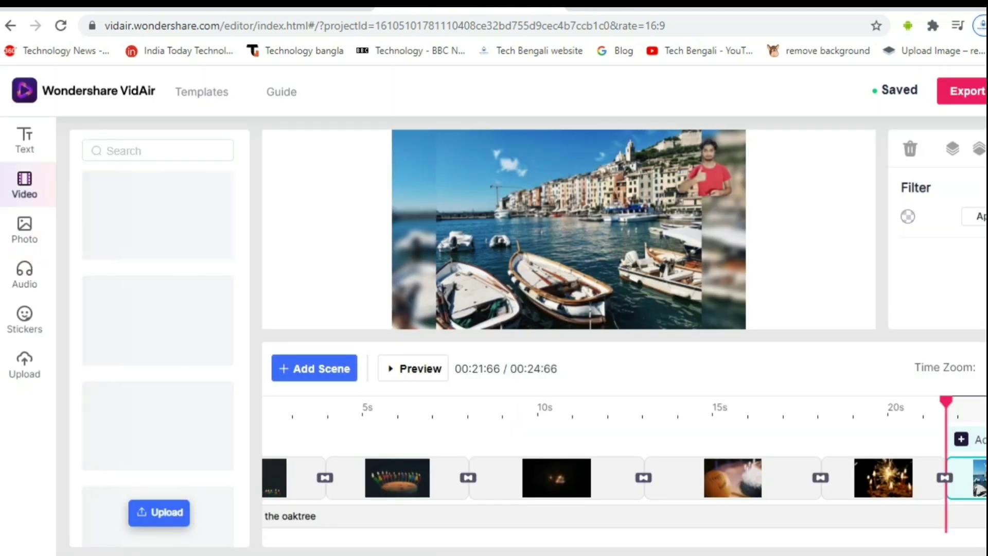
pyautogui.scroll(-10, 158, 319)
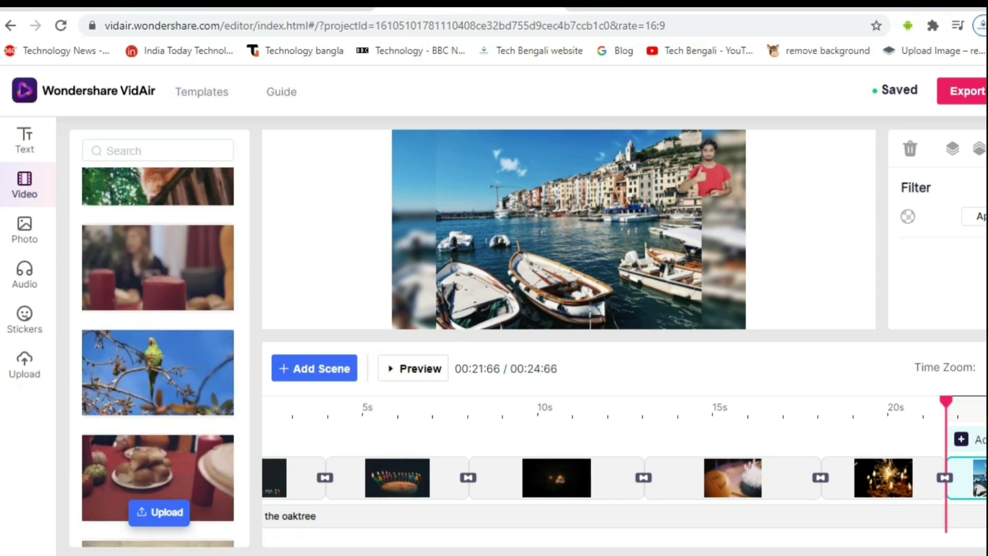
pyautogui.click(25, 139)
pyautogui.scroll(-5, 157, 319)
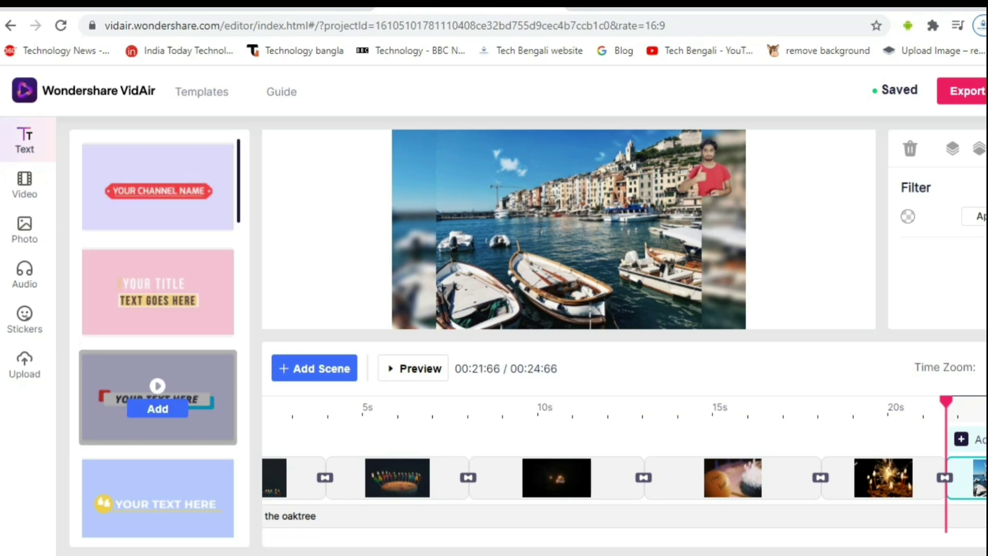
pyautogui.click(24, 229)
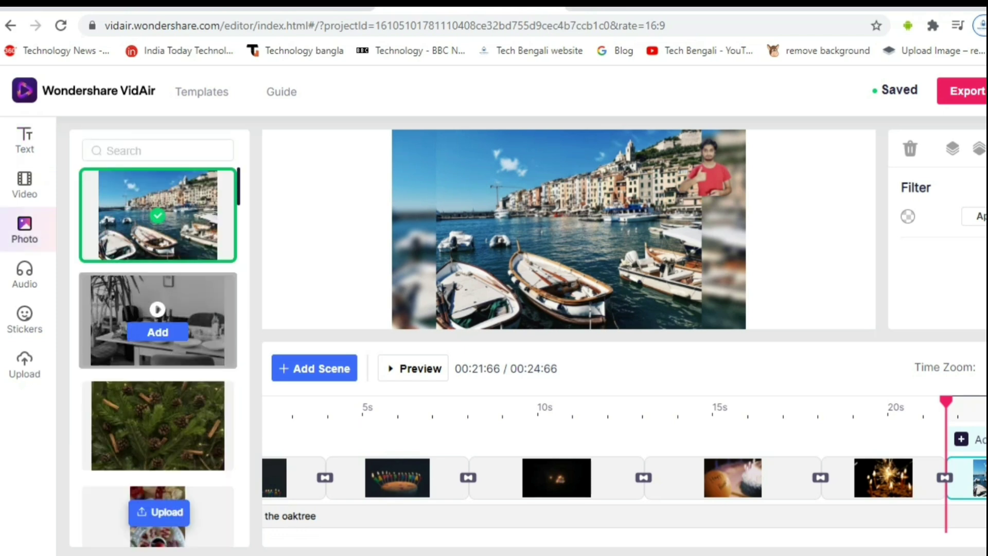
# Step: Listen to the music track "Better get ready" and make it the video's background music
pyautogui.click(24, 274)
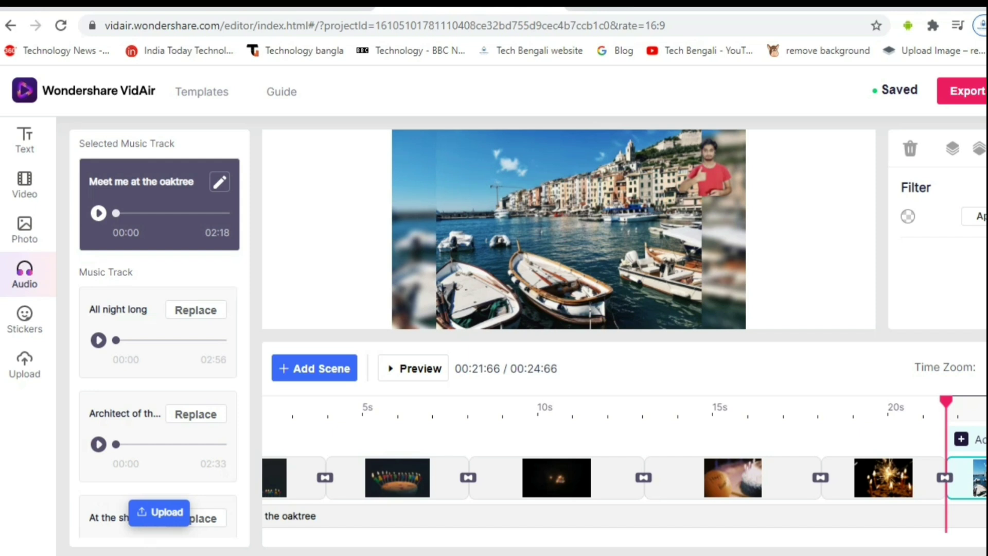
pyautogui.click(195, 309)
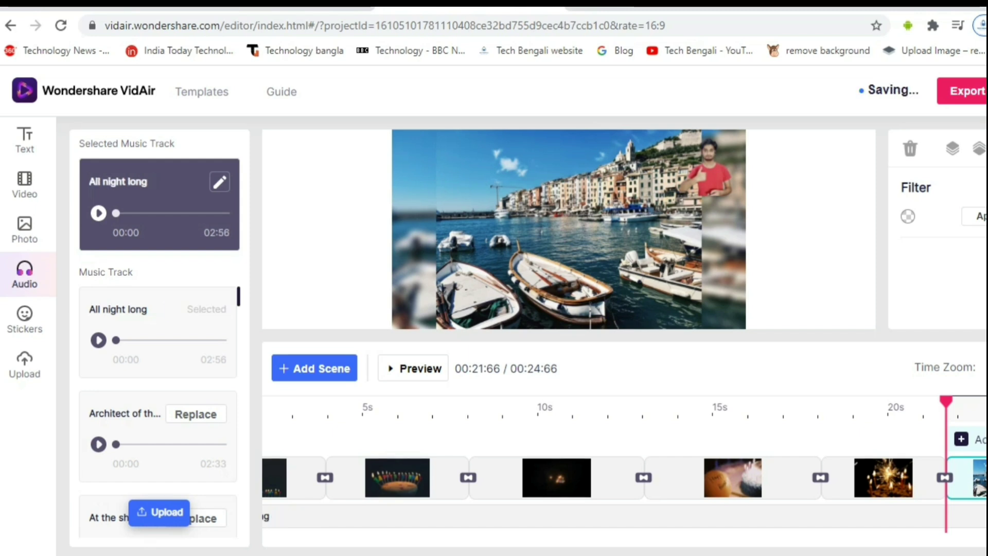
pyautogui.scroll(-5, 158, 412)
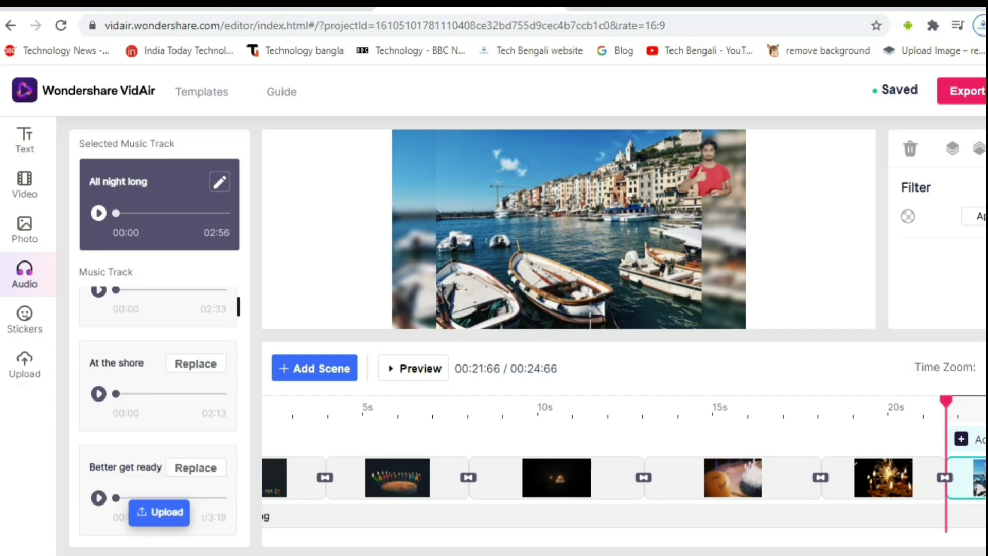
pyautogui.click(98, 415)
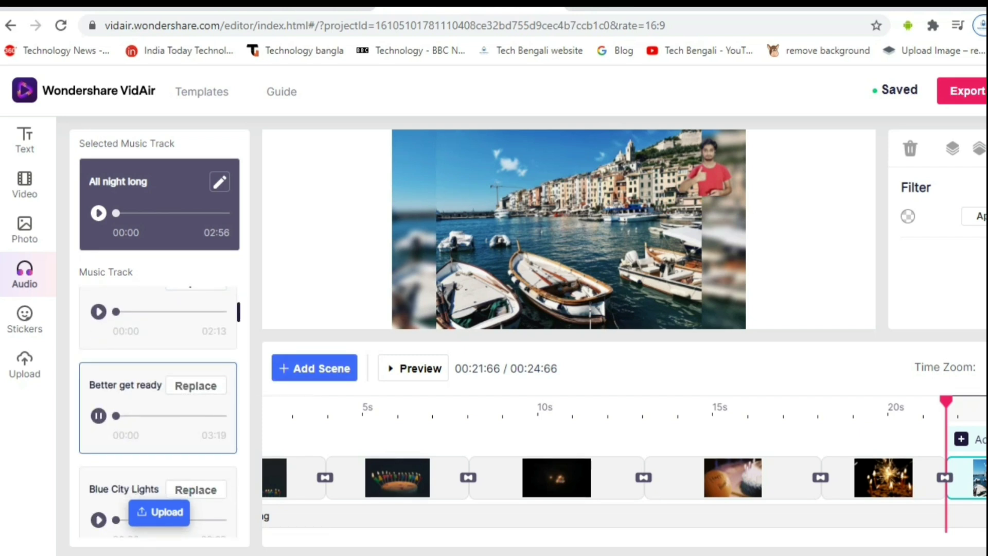
pyautogui.click(195, 385)
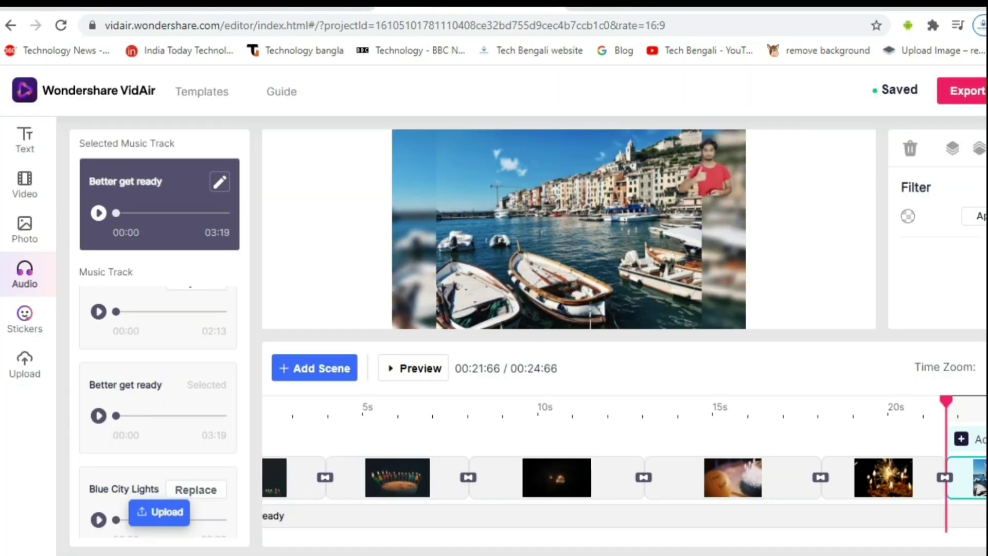
# Step: Add the pink LOVE sticker to the harbour photo scene and preview the video
pyautogui.click(24, 319)
pyautogui.moveTo(158, 293)
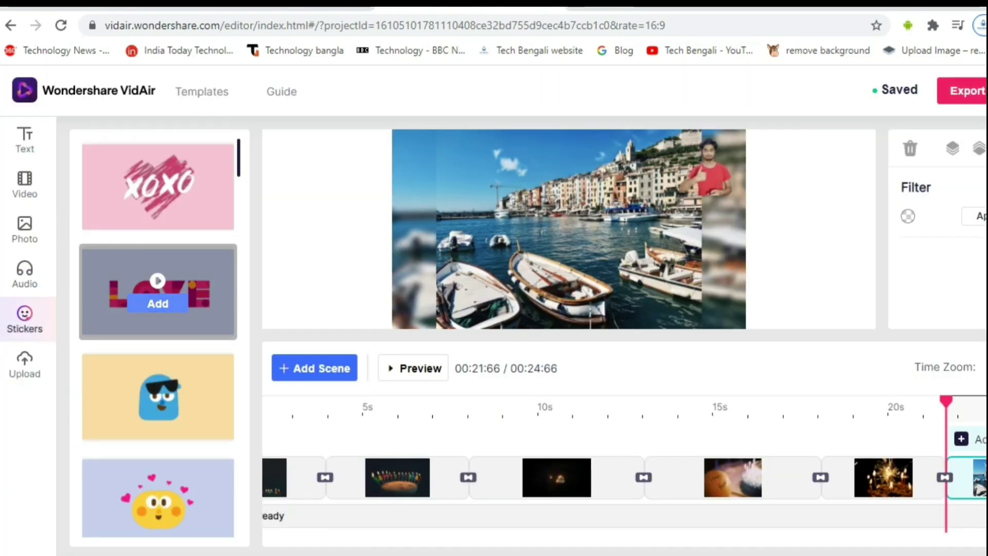
pyautogui.click(158, 304)
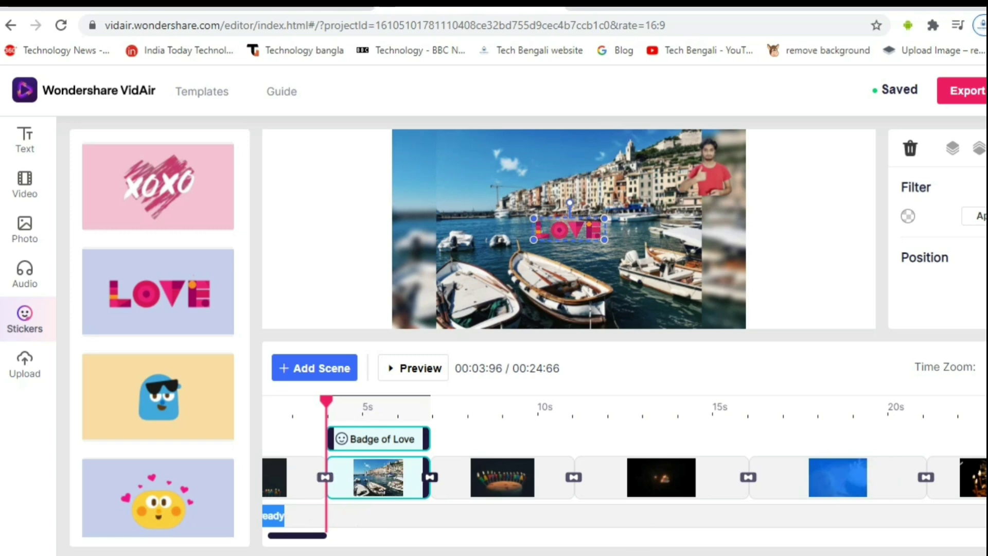
pyautogui.click(414, 368)
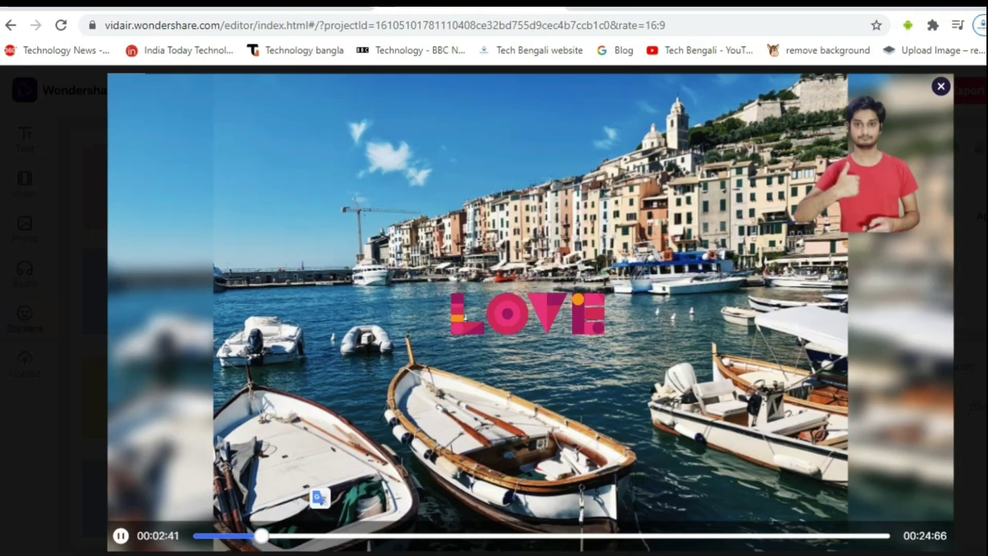
pyautogui.press('Escape')
# Step: Enlarge the LOVE sticker across the middle of the harbour photo and add the round Cupid badge sticker to the same scene
pyautogui.moveTo(604, 240); pyautogui.dragTo(776, 292)
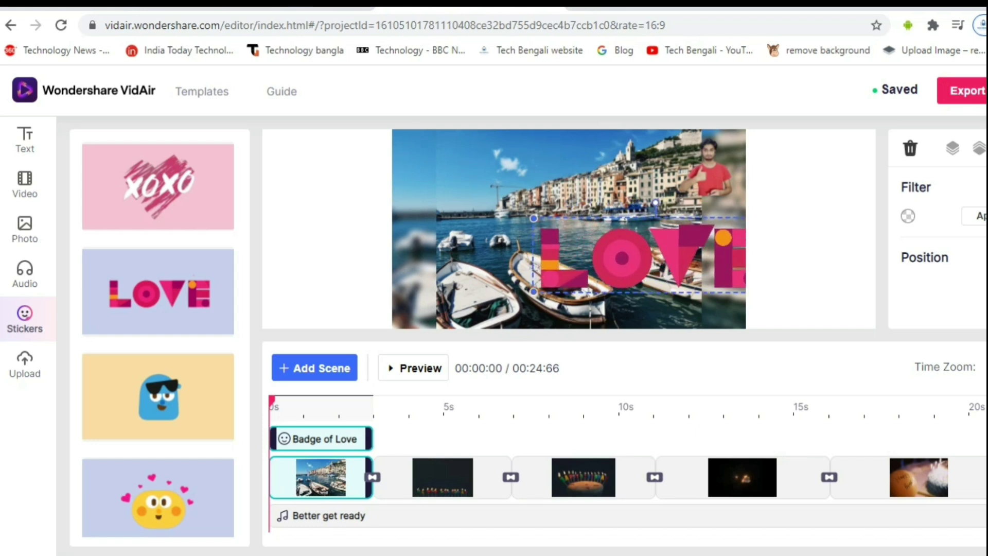
pyautogui.moveTo(638, 255); pyautogui.dragTo(545, 213)
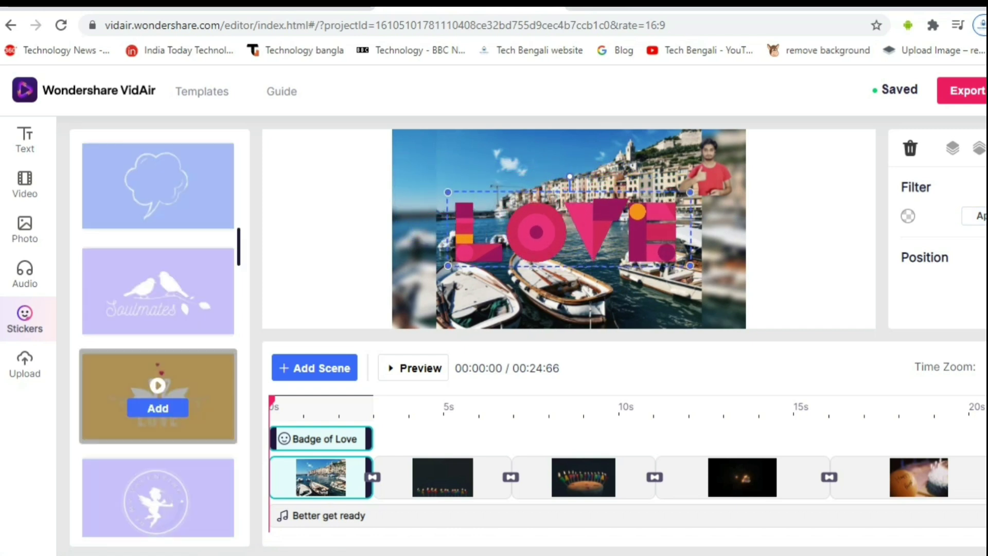
pyautogui.scroll(-4, 159, 397)
pyautogui.scroll(3, 157, 360)
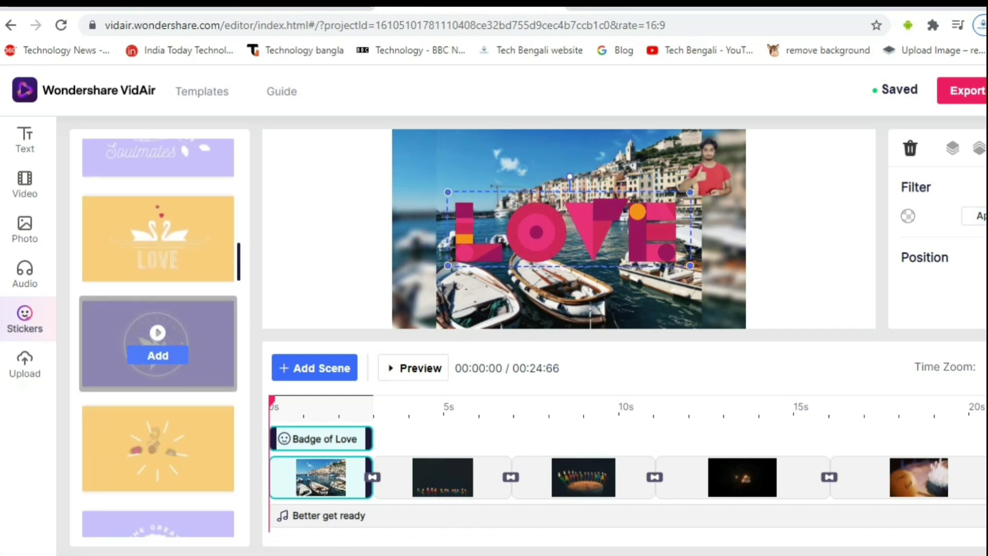
pyautogui.click(158, 355)
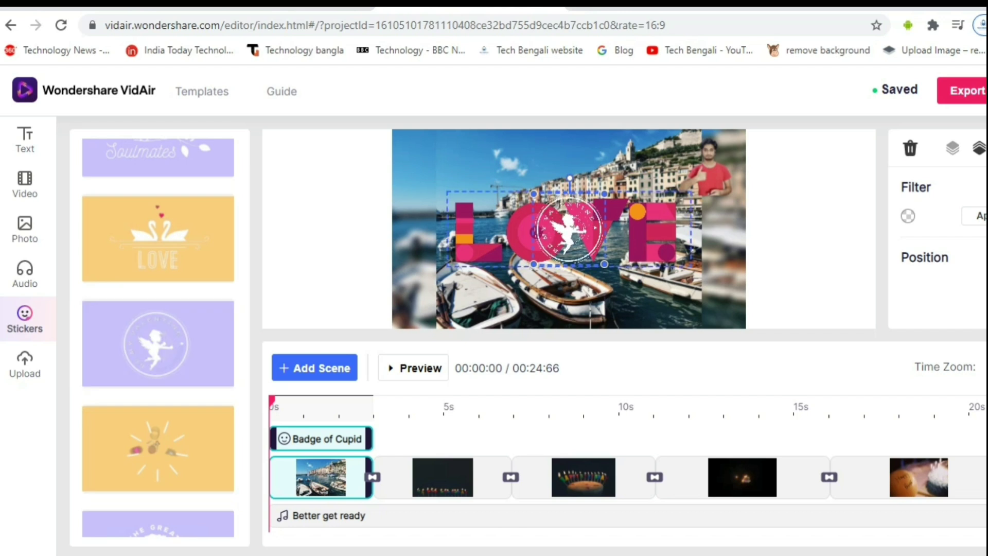
pyautogui.click(24, 363)
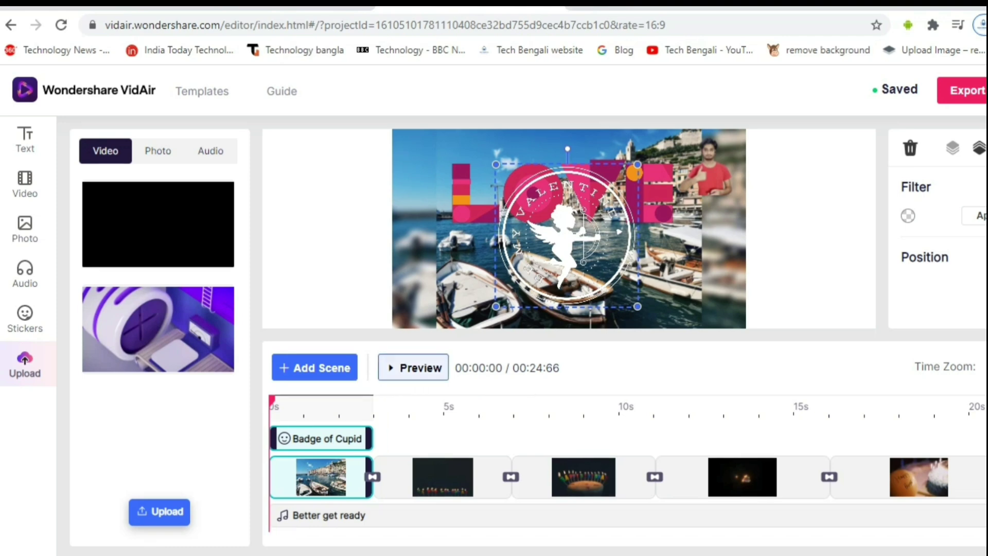
pyautogui.click(413, 367)
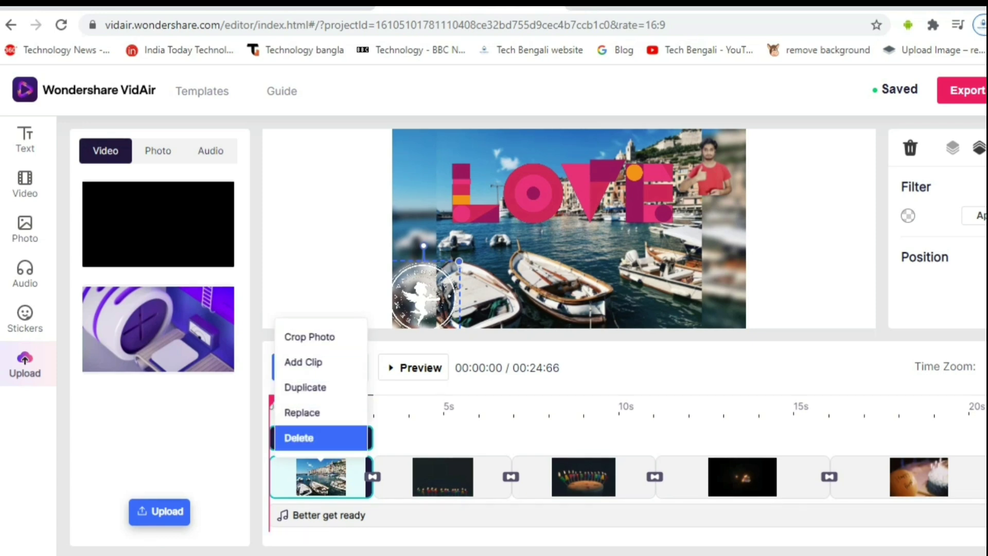
# Step: Delete the harbour photo scene from the timeline
pyautogui.click(299, 437)
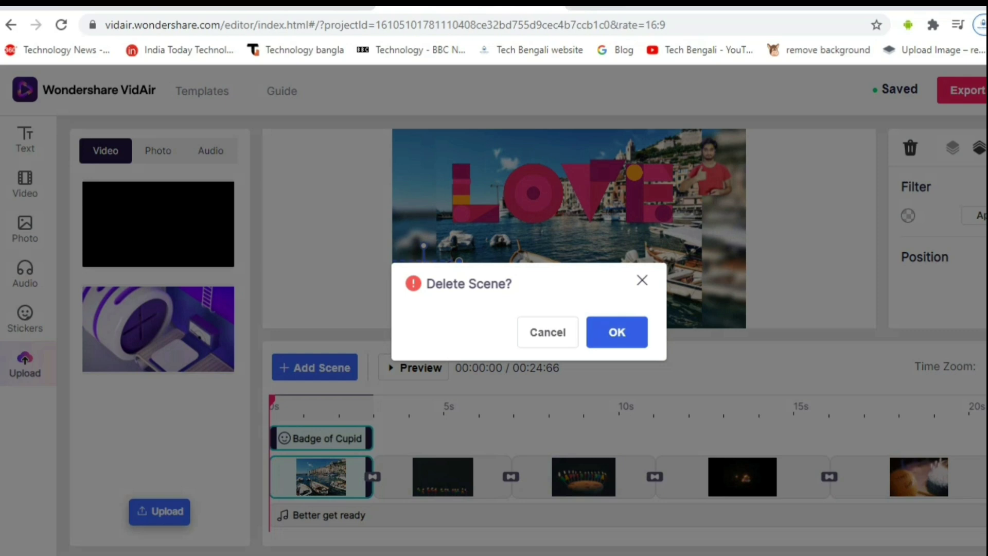
pyautogui.press('Return')
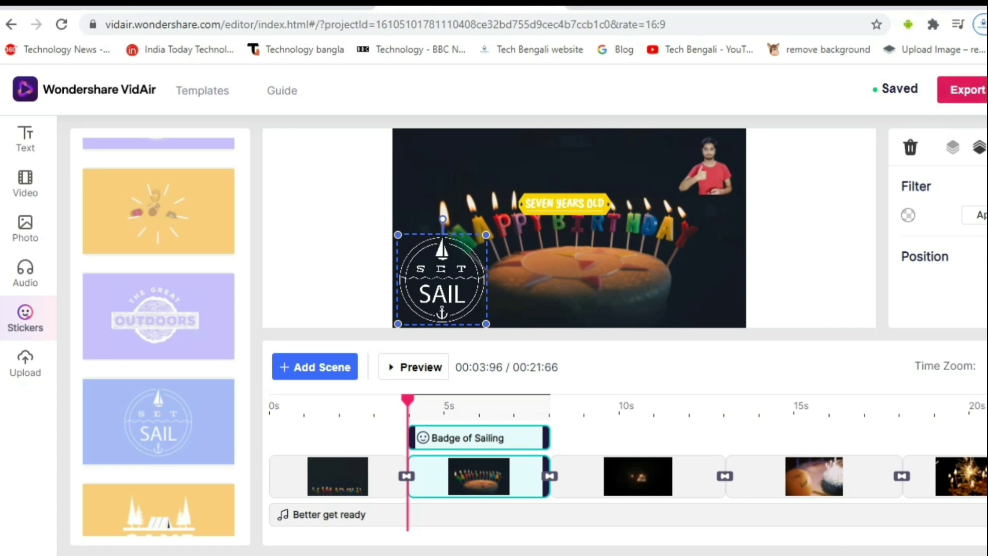
# Step: Export the finished birthday video and download the resulting file
pyautogui.click(966, 90)
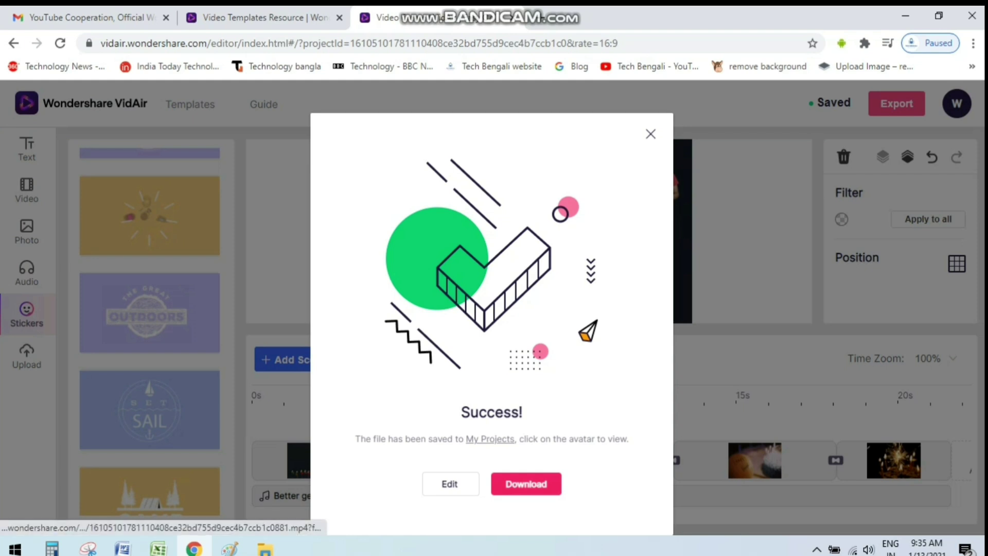
pyautogui.click(526, 484)
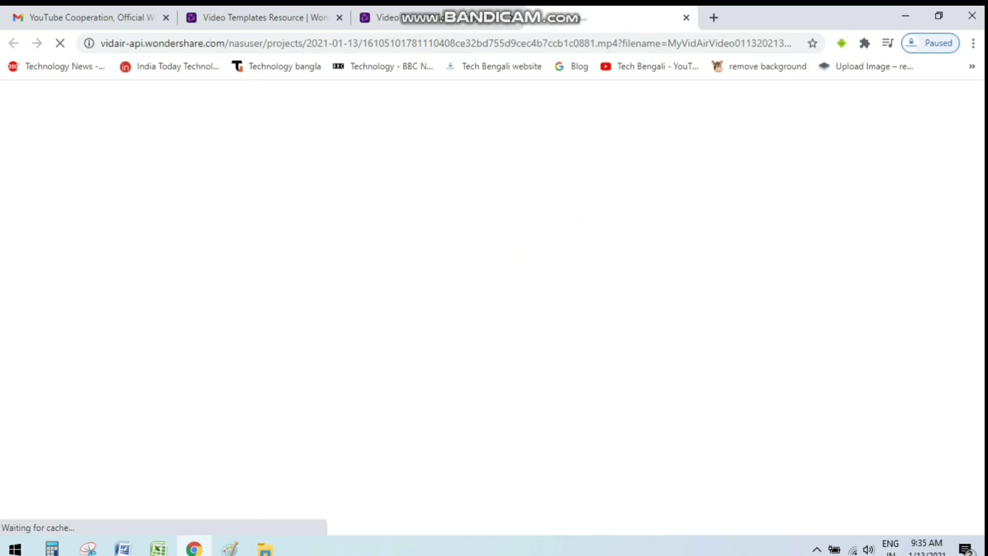